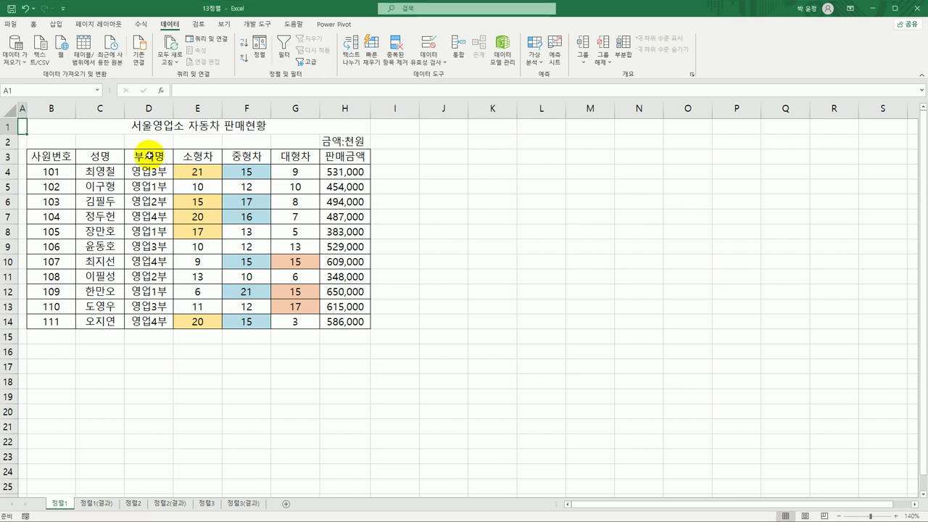
Try to sort the sales table in ascending order by 부서명, starting from a single cell in that column
{"action": "left_click", "coordinate": [148, 155]}
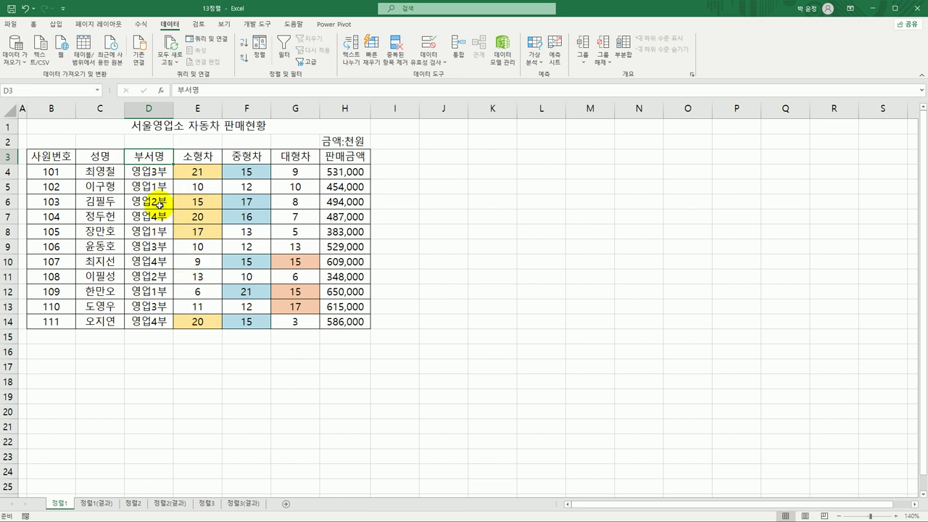
{"action": "left_click", "coordinate": [158, 172]}
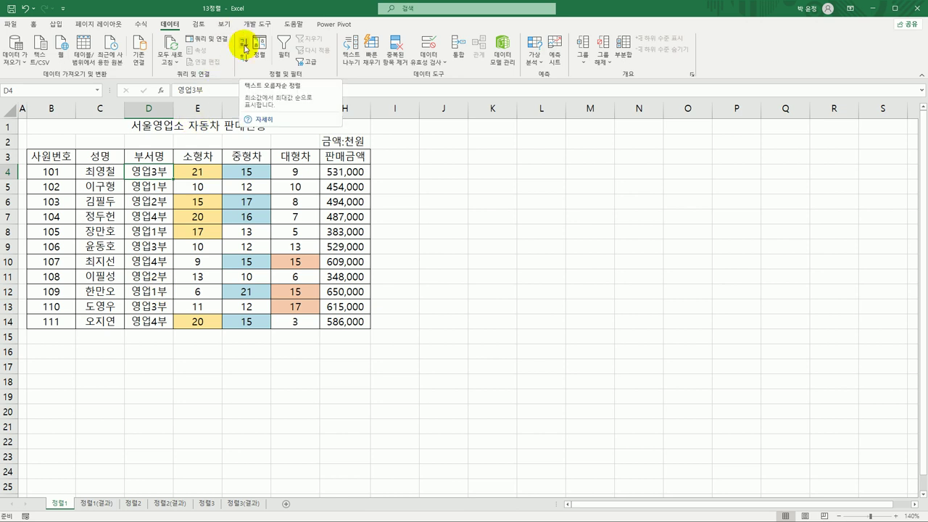
{"action": "left_click", "coordinate": [244, 45]}
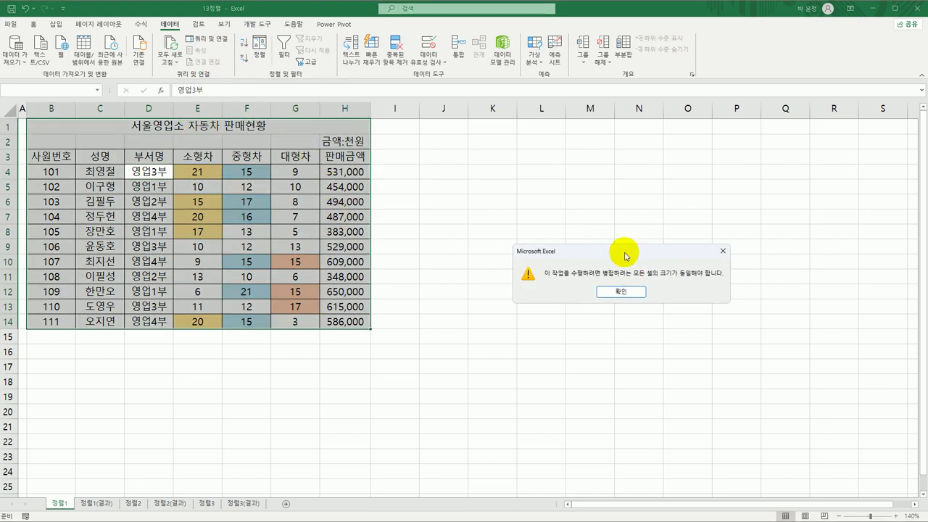
{"action": "left_click_drag", "start_coordinate": [621, 251], "coordinate": [529, 178]}
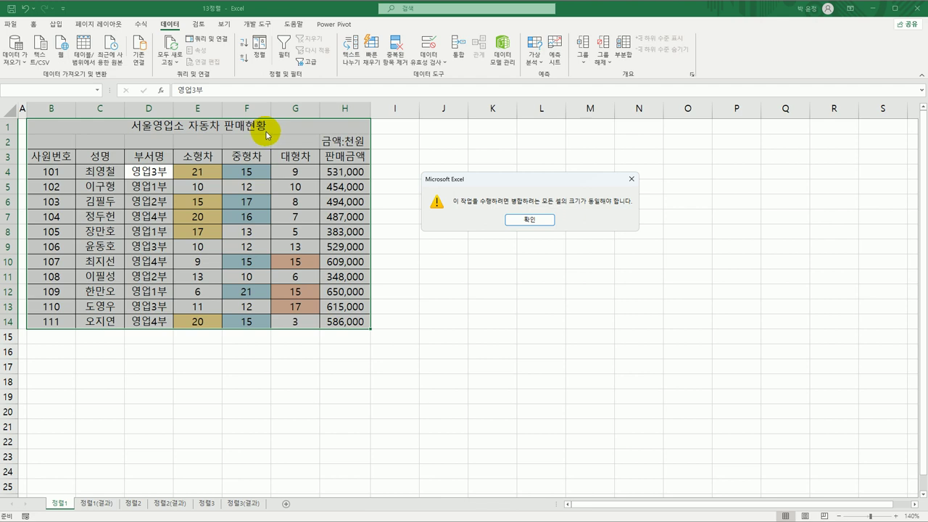
{"action": "left_click", "coordinate": [632, 179]}
Move the 금액:천원 note from H2 to K19, away from the sales table
{"action": "left_click", "coordinate": [556, 233]}
{"action": "left_click", "coordinate": [366, 140]}
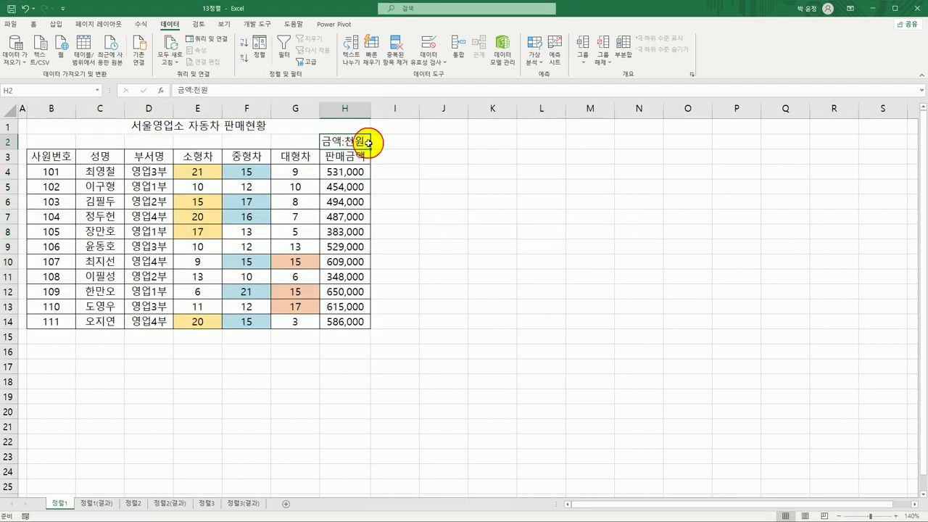
{"action": "left_click_drag", "start_coordinate": [371, 142], "coordinate": [493, 396]}
Sort the sales table in ascending order by the 부서명 column
{"action": "left_click", "coordinate": [140, 158]}
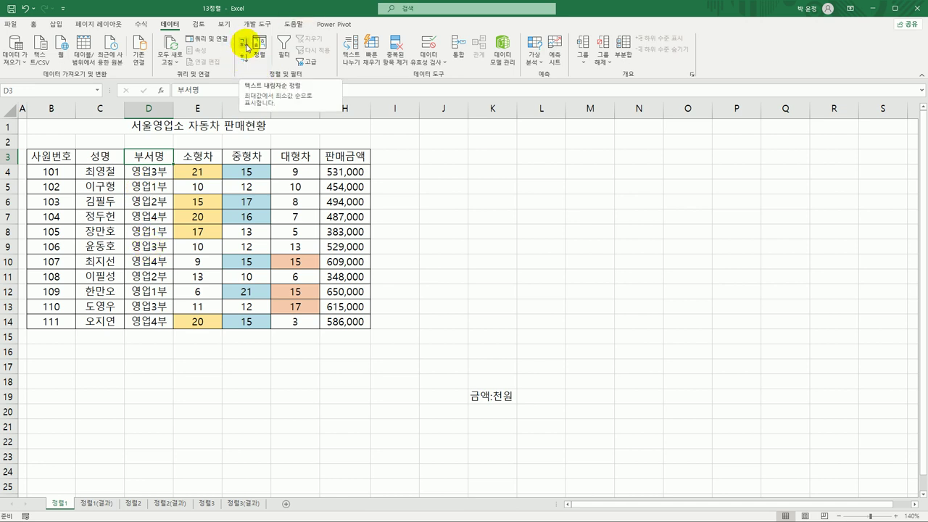
{"action": "left_click", "coordinate": [45, 126]}
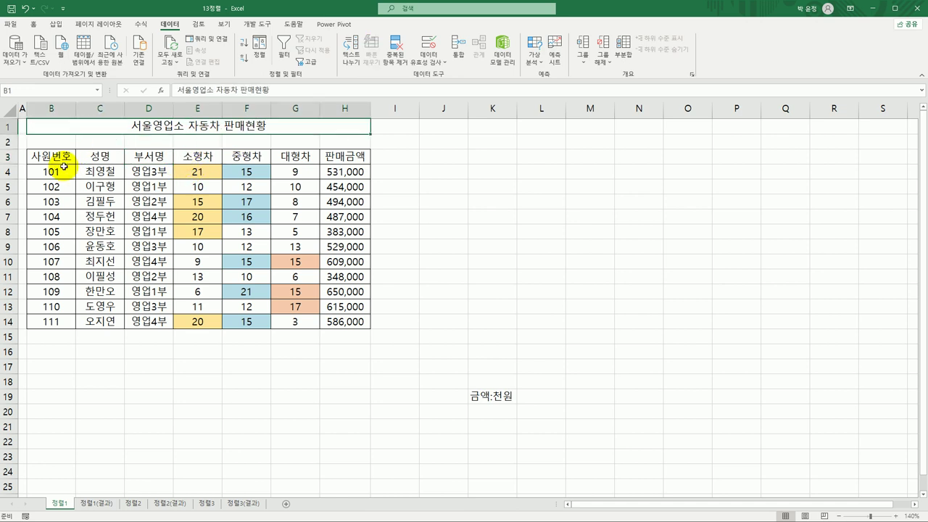
{"action": "left_click", "coordinate": [64, 157]}
{"action": "left_click_drag", "start_coordinate": [64, 157], "coordinate": [351, 322]}
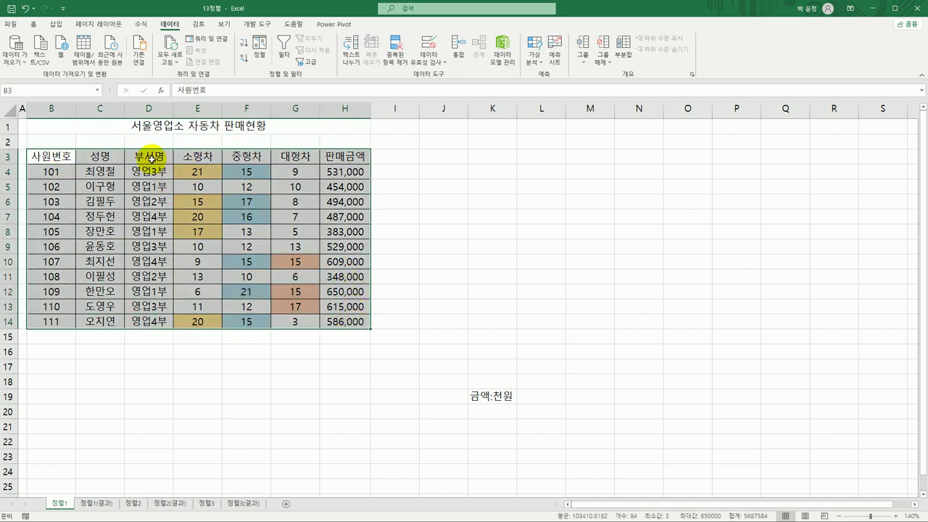
{"action": "left_click", "coordinate": [150, 161]}
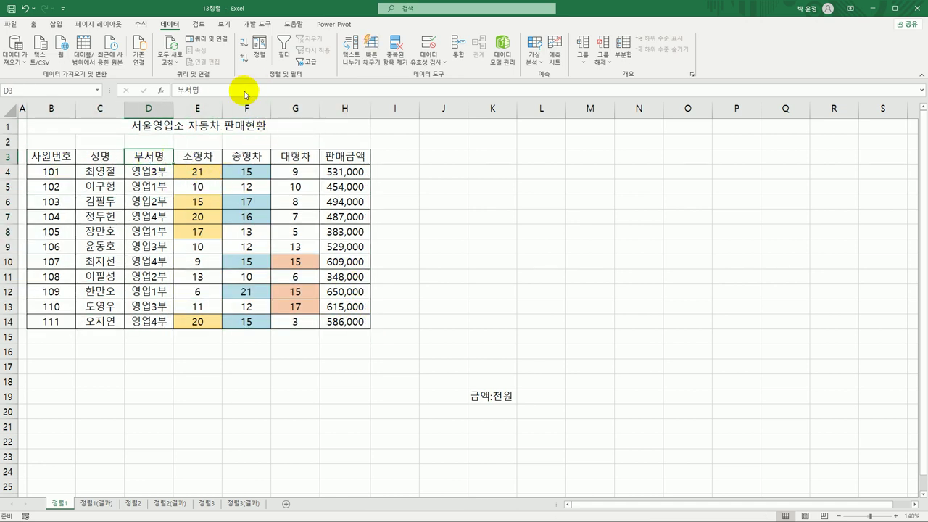
{"action": "left_click", "coordinate": [243, 45]}
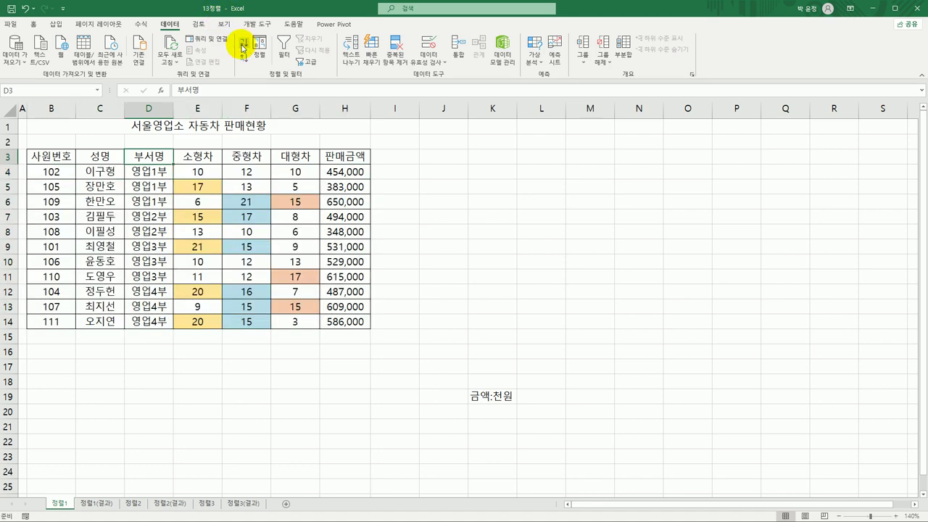
Undo the 부서명 sort and move the 금액:천원 note from K19 back to H2
{"action": "left_click", "coordinate": [25, 8]}
{"action": "left_click", "coordinate": [493, 397]}
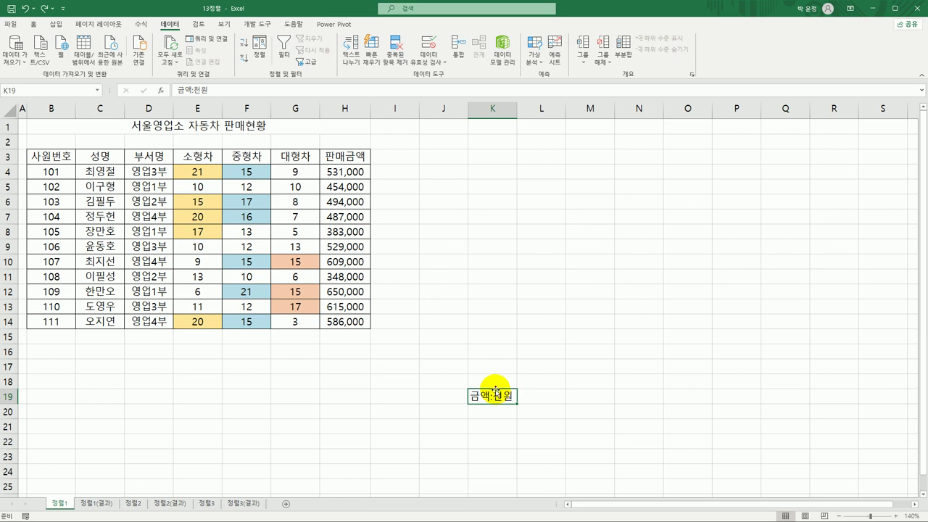
{"action": "left_click_drag", "start_coordinate": [494, 398], "coordinate": [357, 149]}
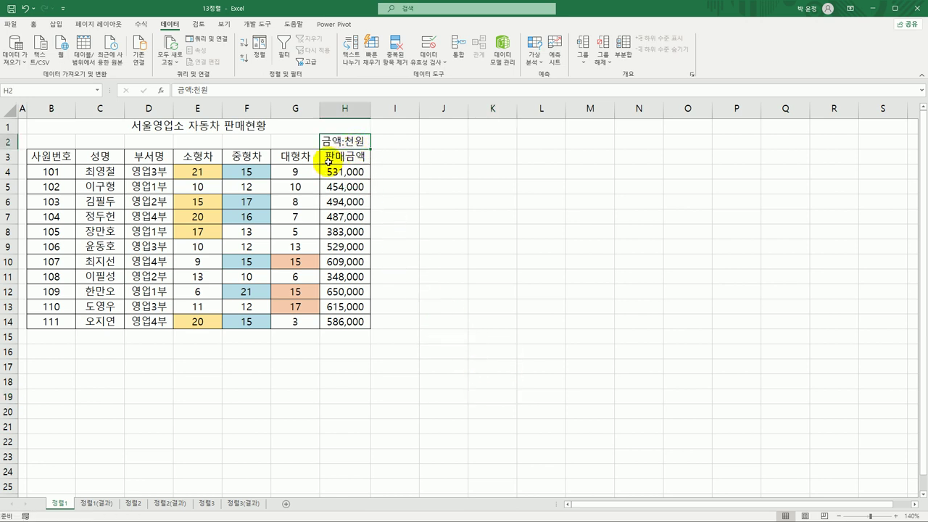
{"action": "left_click_drag", "start_coordinate": [63, 160], "coordinate": [351, 322]}
{"action": "left_click", "coordinate": [221, 127]}
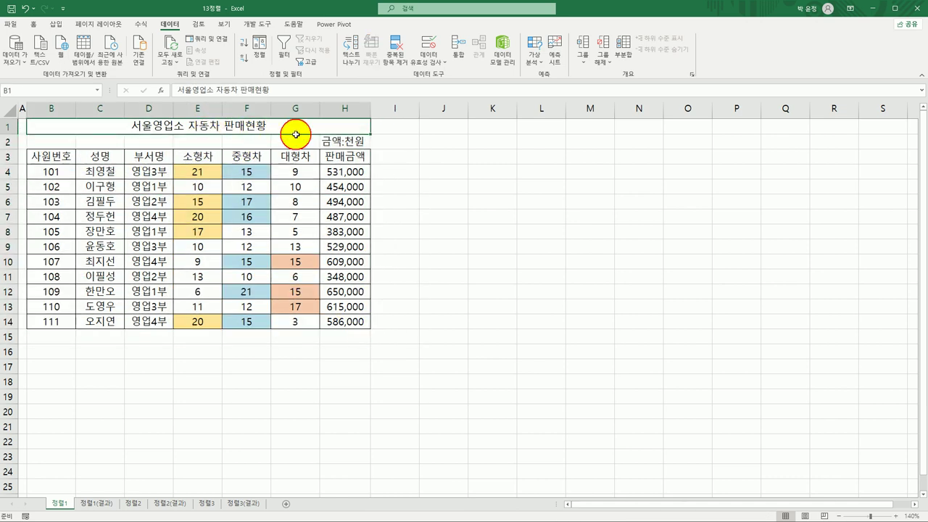
{"action": "left_click", "coordinate": [357, 143]}
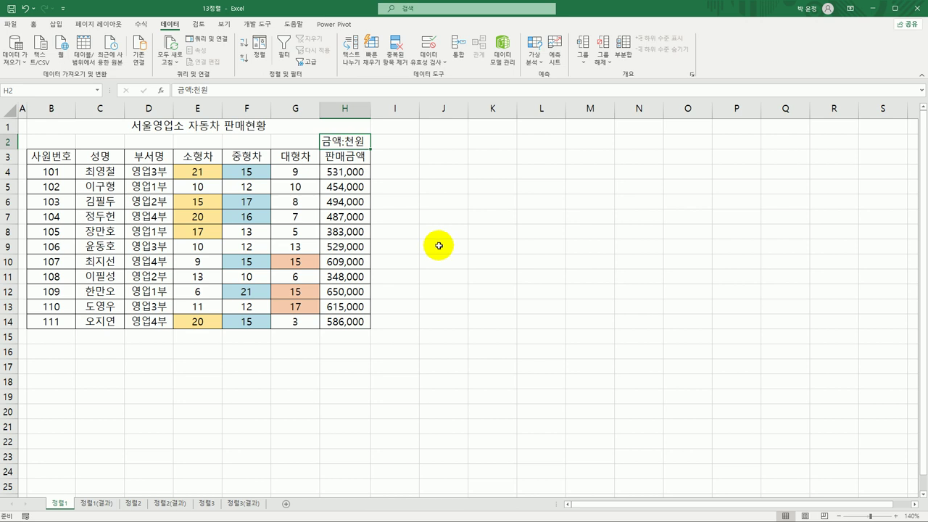
{"action": "left_click", "coordinate": [146, 155]}
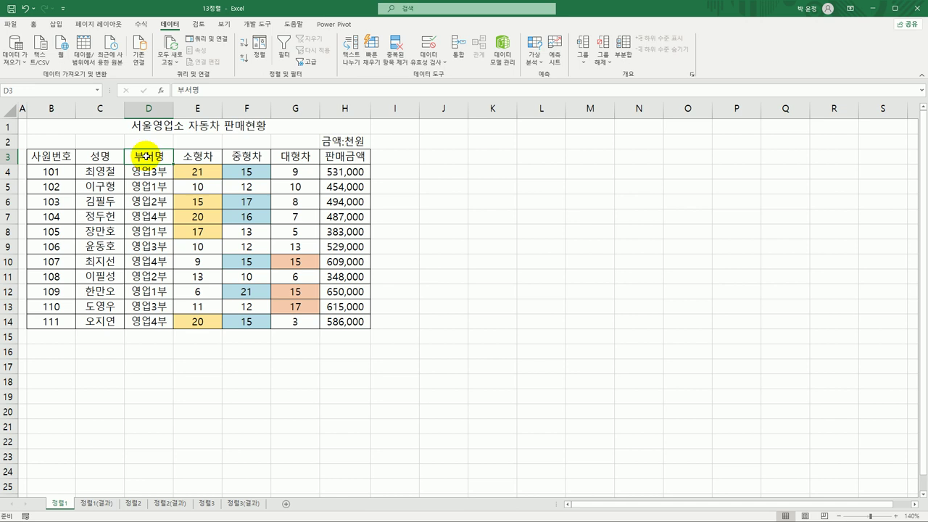
Open a custom sort for the sales table B3:H14 and choose 부서명 as the first sort criterion, by cell value ascending
{"action": "left_click_drag", "start_coordinate": [63, 155], "coordinate": [333, 319]}
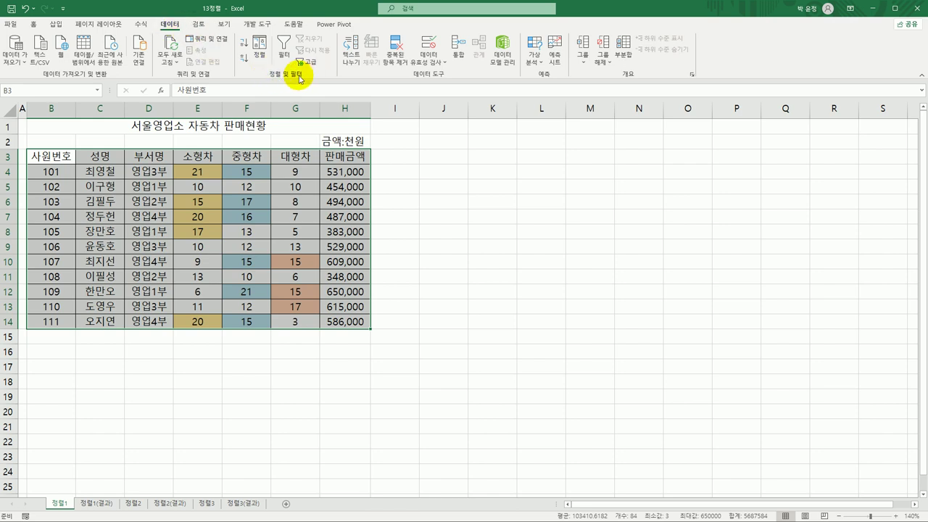
{"action": "left_click", "coordinate": [261, 57]}
{"action": "left_click_drag", "start_coordinate": [452, 171], "coordinate": [537, 145]}
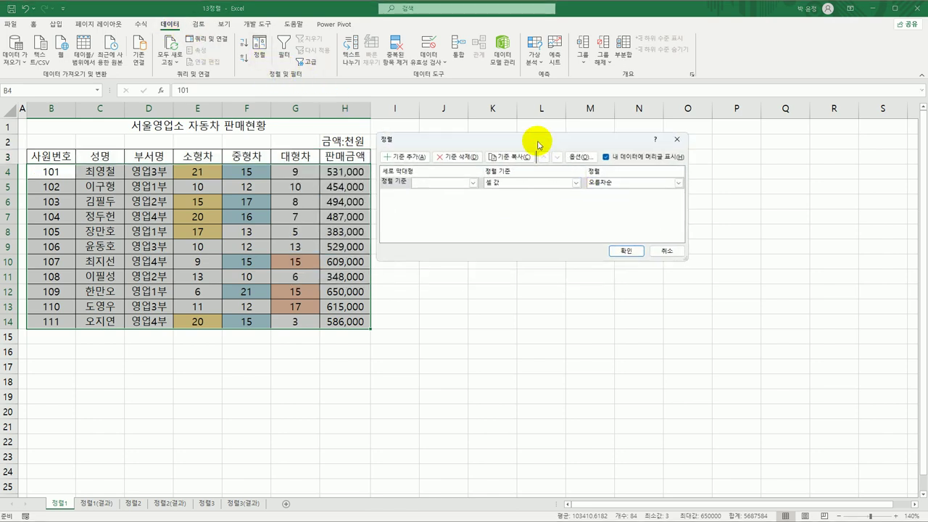
{"action": "left_click", "coordinate": [473, 183]}
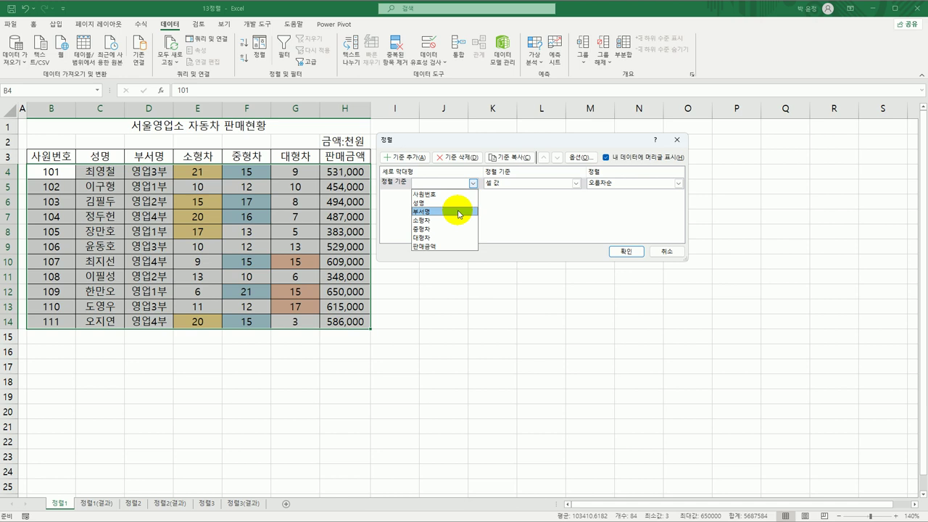
{"action": "left_click", "coordinate": [458, 212]}
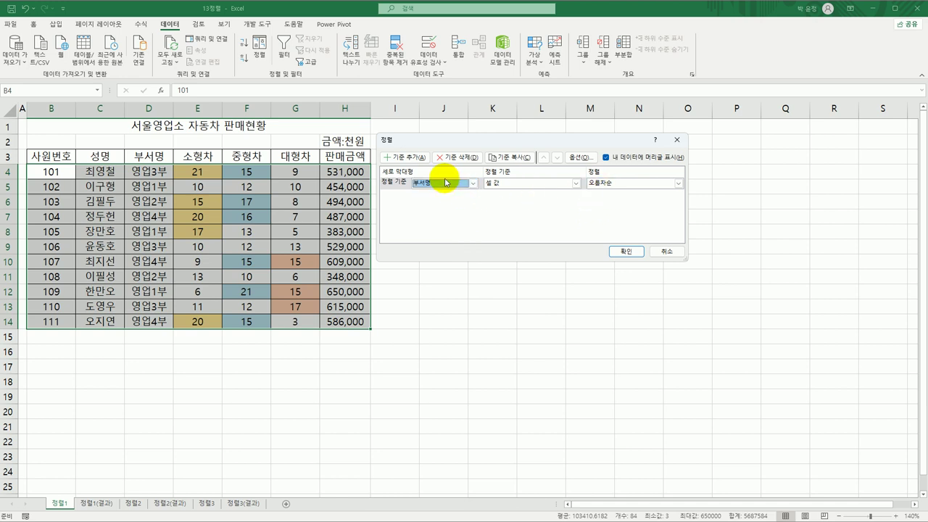
Add a second sort criterion on 중형차 by cell colour, with light blue shown on top, and apply the sort
{"action": "left_click", "coordinate": [410, 158]}
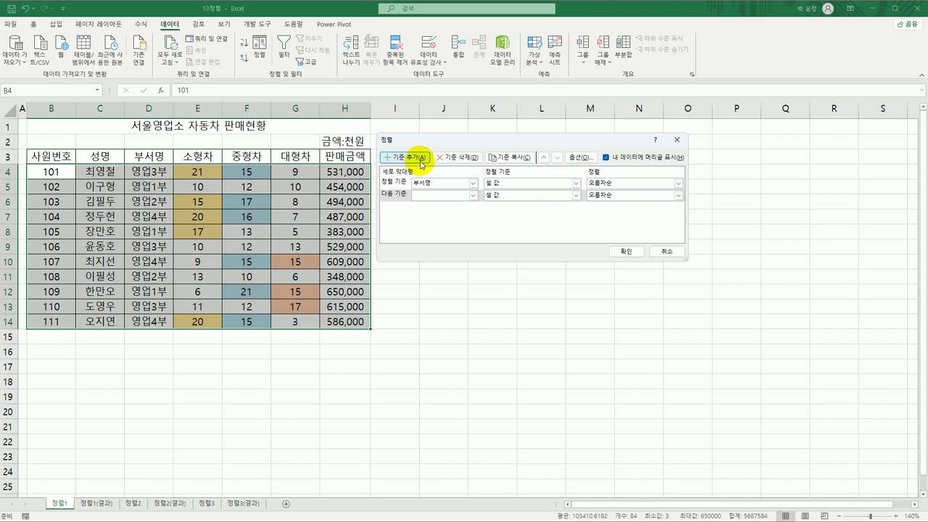
{"action": "left_click", "coordinate": [473, 195]}
{"action": "left_click", "coordinate": [450, 245]}
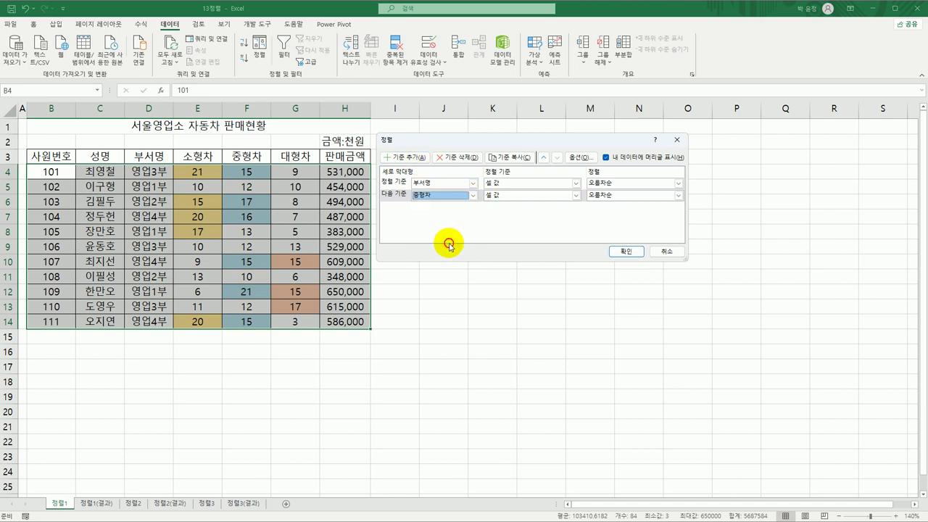
{"action": "left_click", "coordinate": [576, 195]}
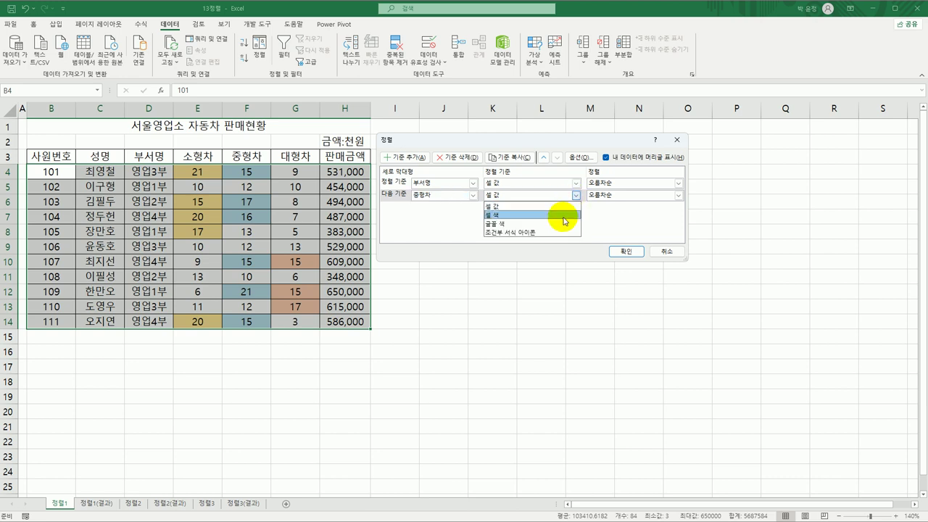
{"action": "left_click", "coordinate": [564, 217]}
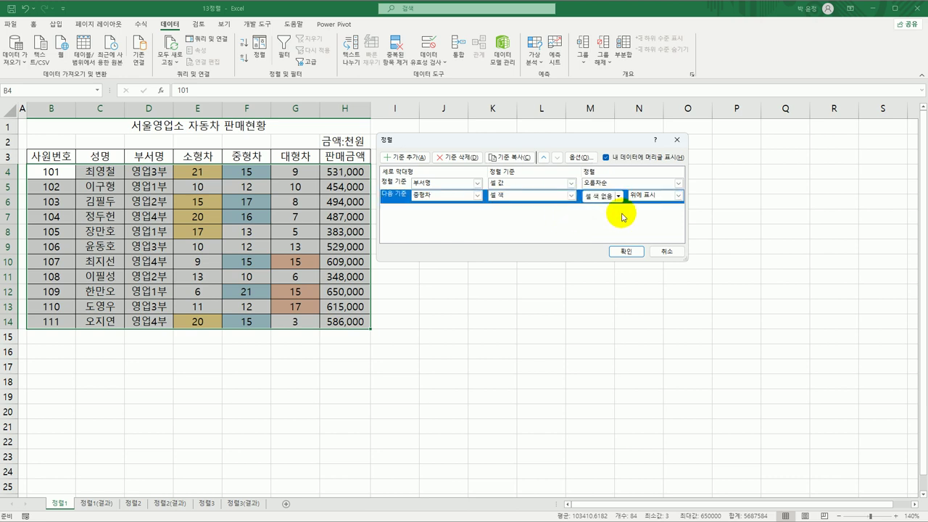
{"action": "left_click", "coordinate": [619, 197]}
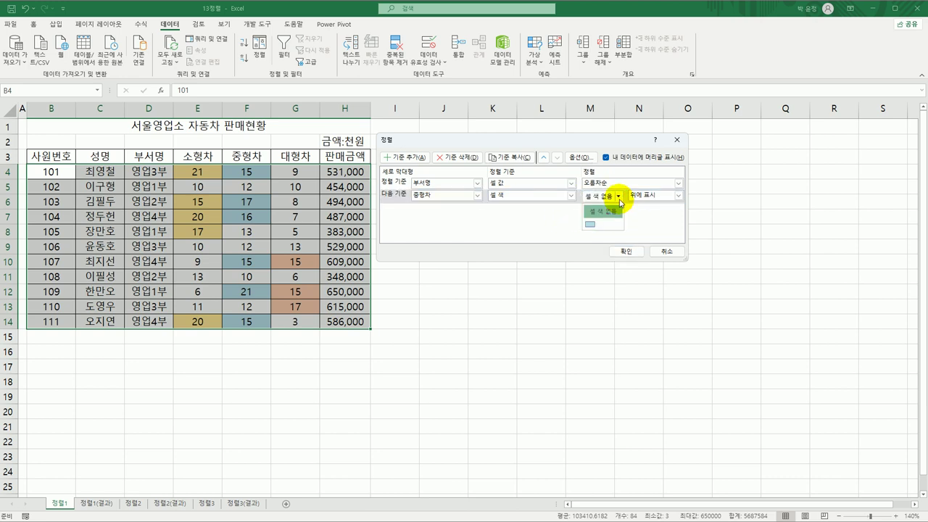
{"action": "left_click", "coordinate": [590, 225]}
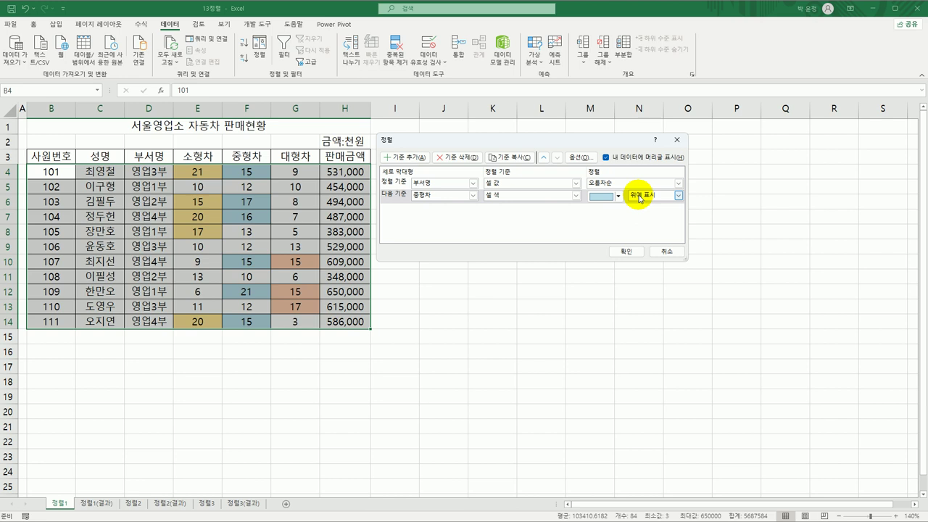
{"action": "left_click", "coordinate": [633, 253]}
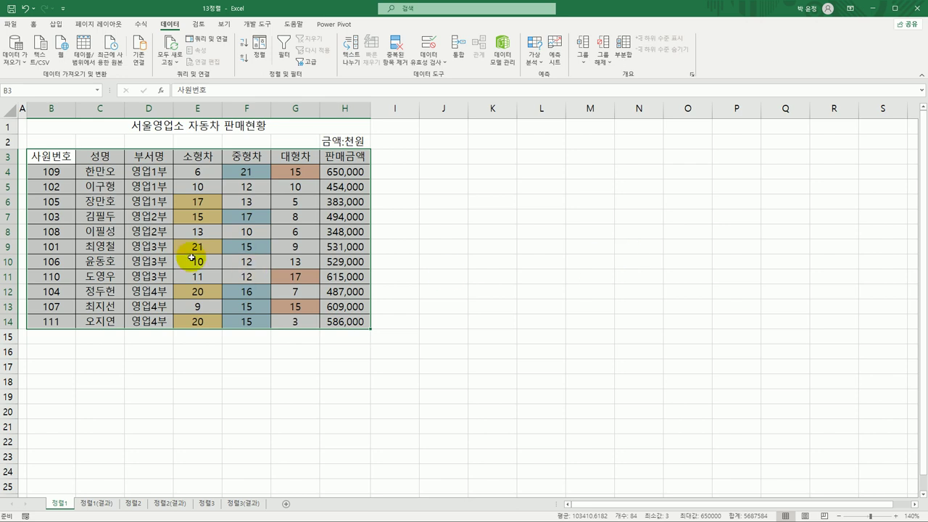
Examine the 부서명 order and the blue 중형차 cells on the 정렬1 sheet, and compare them with the 정렬1(결과) sheet
{"action": "left_click_drag", "start_coordinate": [148, 172], "coordinate": [149, 247]}
{"action": "left_click", "coordinate": [155, 171]}
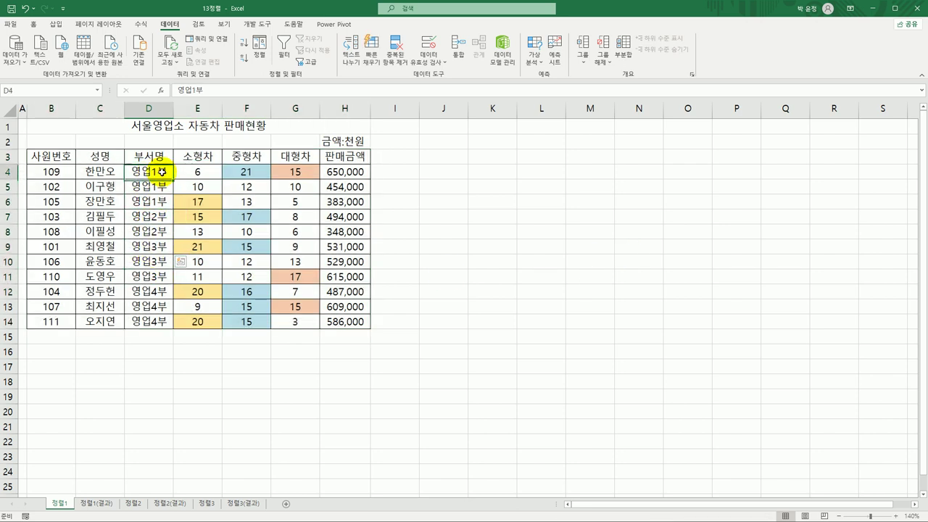
{"action": "left_click", "coordinate": [245, 170]}
{"action": "left_click", "coordinate": [249, 212]}
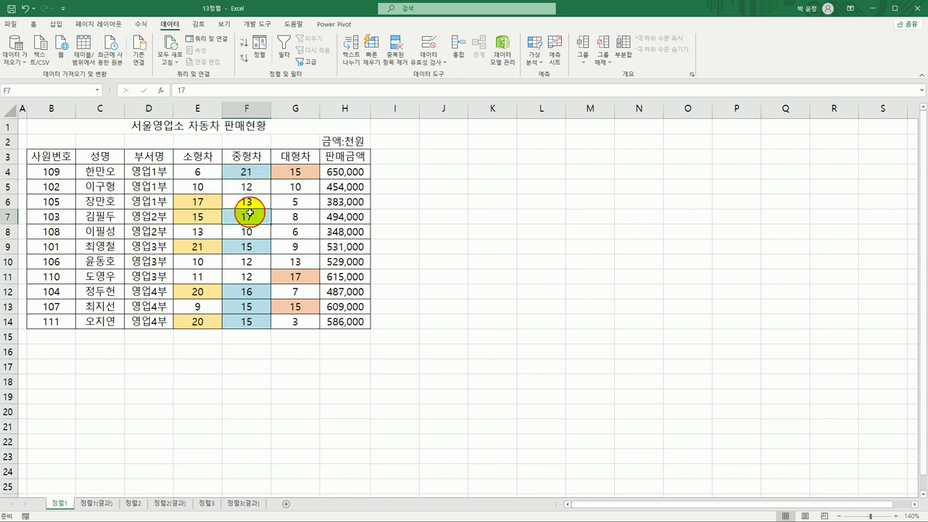
{"action": "left_click", "coordinate": [248, 246]}
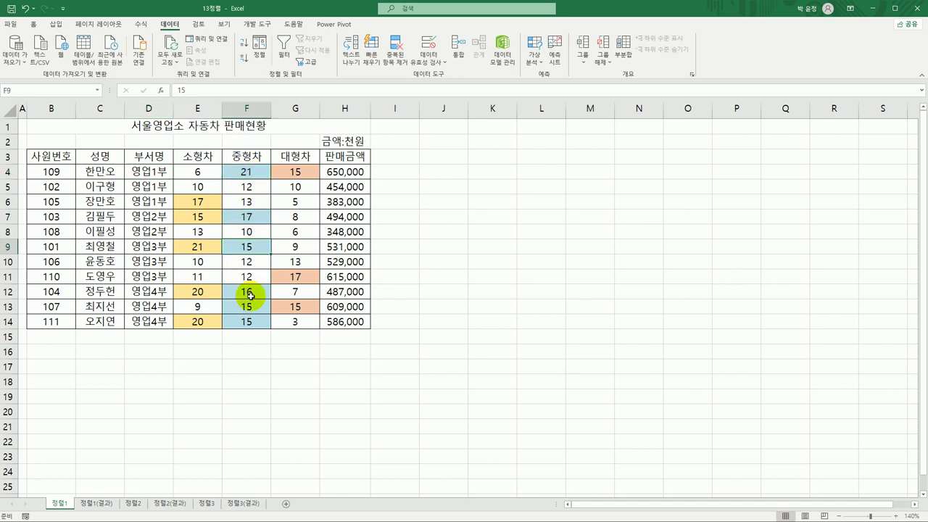
{"action": "left_click", "coordinate": [250, 293]}
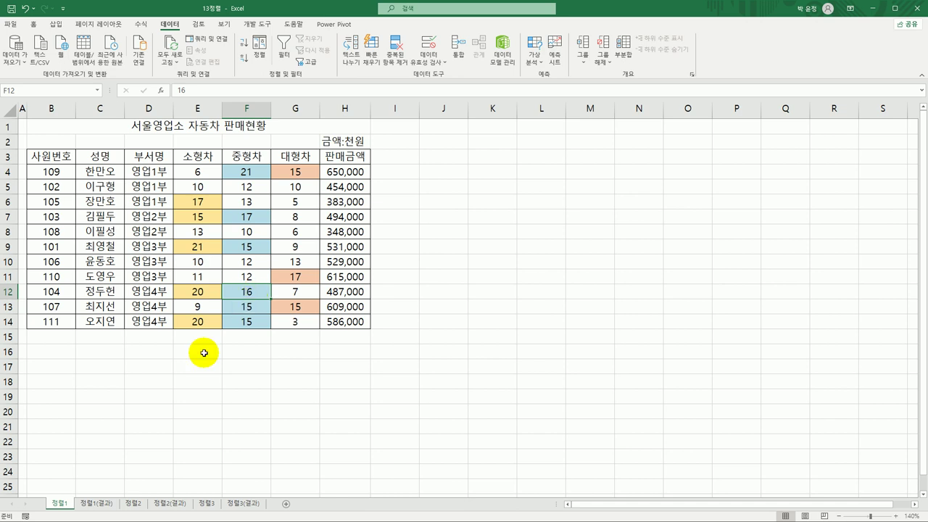
{"action": "left_click", "coordinate": [106, 509]}
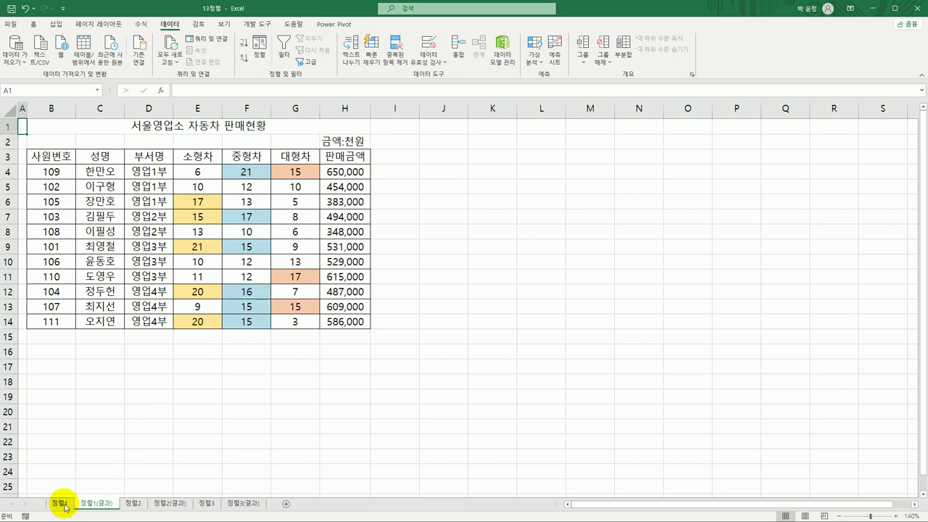
{"action": "left_click", "coordinate": [59, 504]}
{"action": "left_click", "coordinate": [93, 506]}
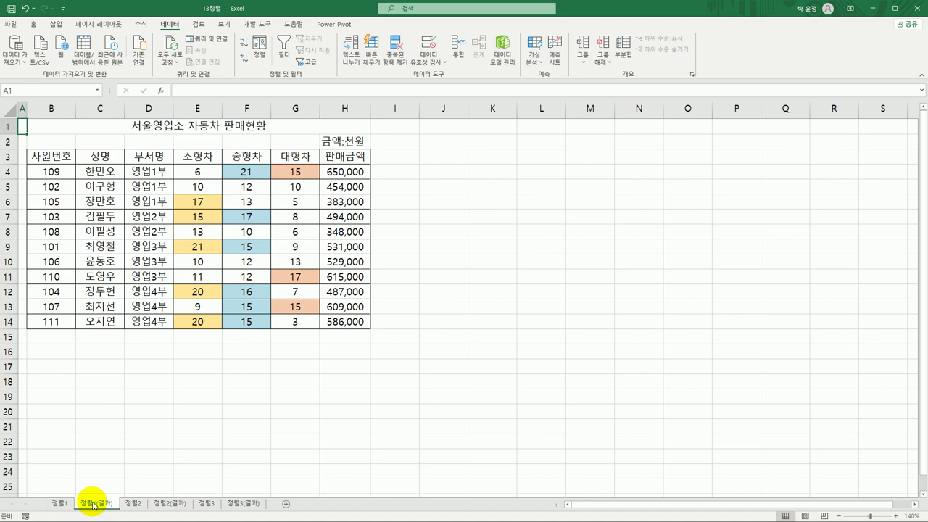
Open a custom sort for the member table A3:G17 on the 정렬2 sheet and choose 포지션 by cell value as the first criterion
{"action": "left_click", "coordinate": [133, 504]}
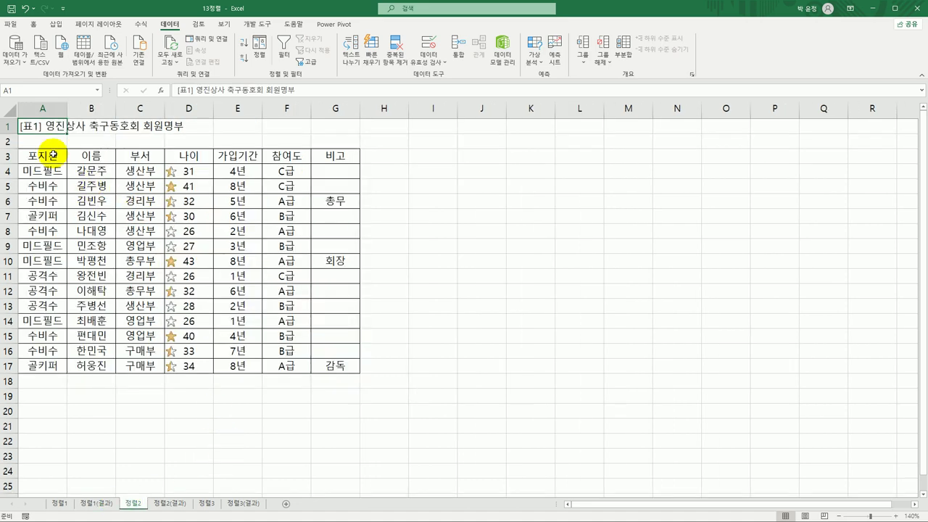
{"action": "left_click", "coordinate": [53, 156]}
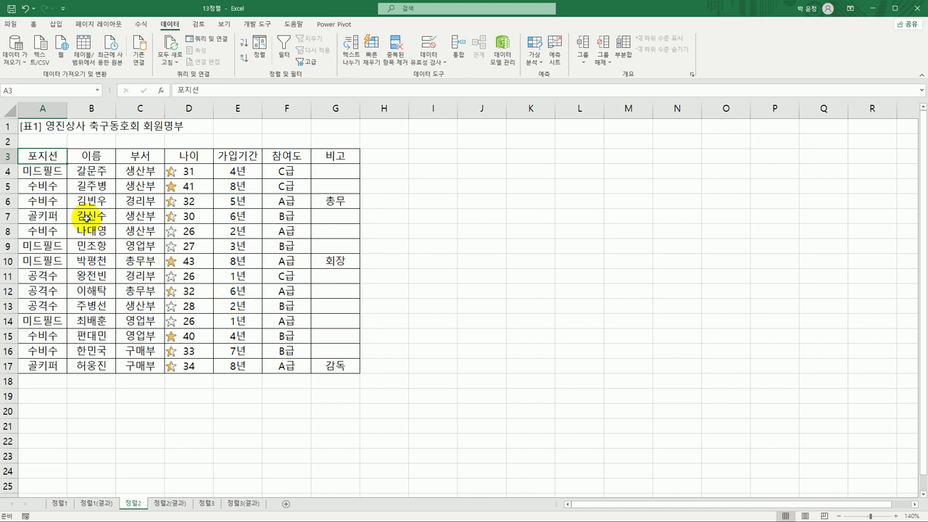
{"action": "left_click_drag", "start_coordinate": [47, 155], "coordinate": [329, 366]}
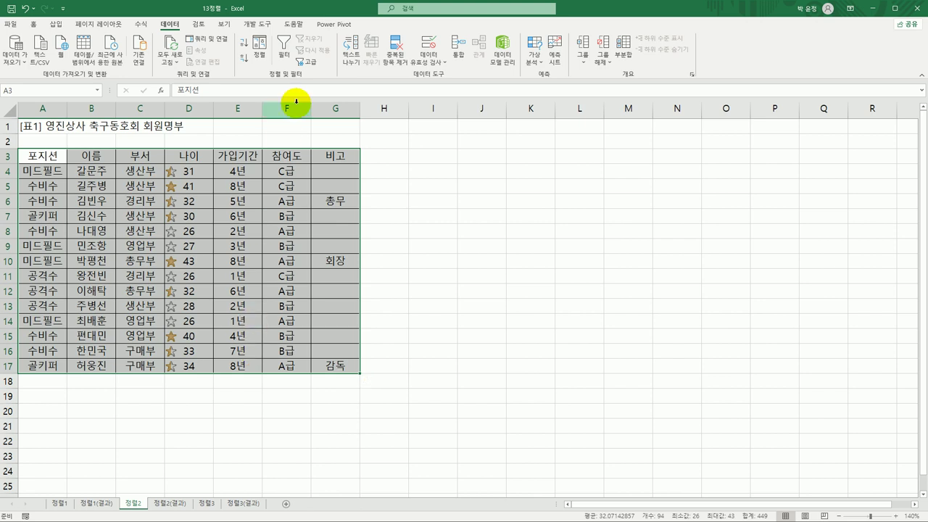
{"action": "left_click", "coordinate": [259, 50]}
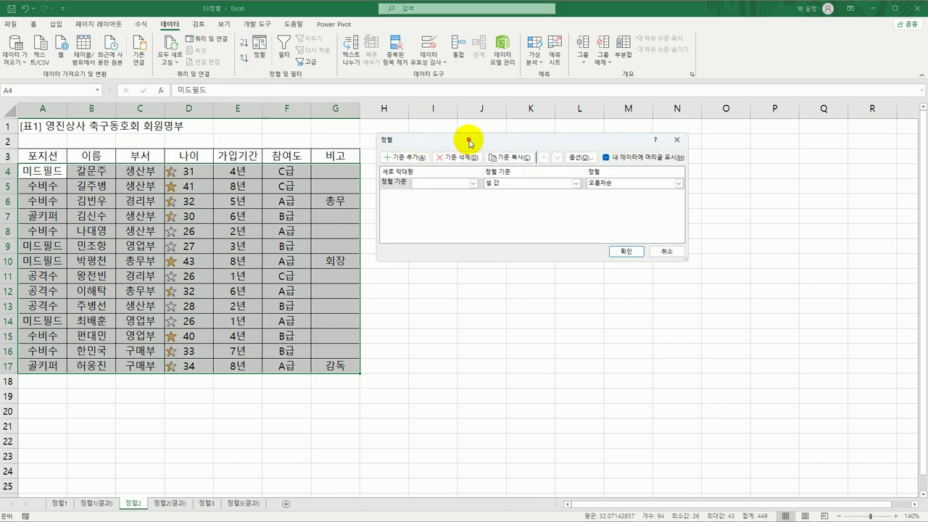
{"action": "left_click_drag", "start_coordinate": [472, 141], "coordinate": [466, 174]}
{"action": "left_click", "coordinate": [465, 218]}
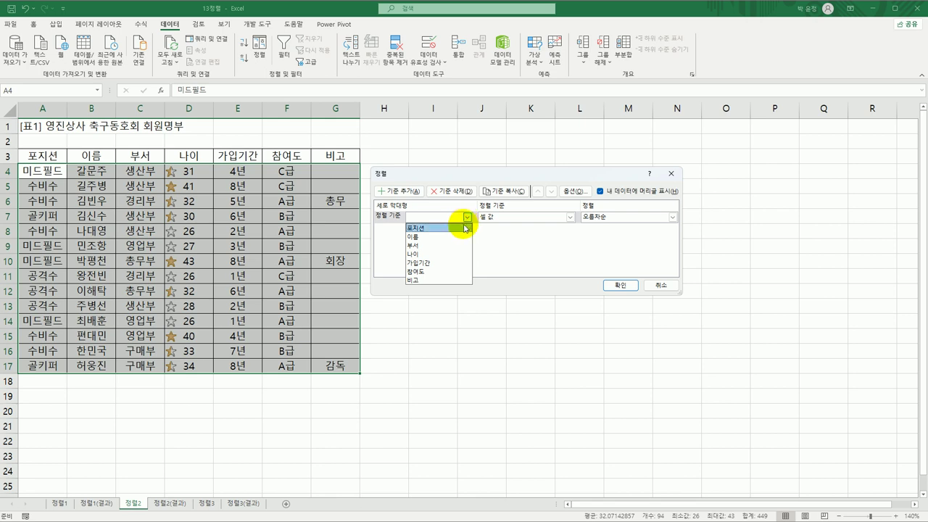
{"action": "left_click", "coordinate": [462, 230]}
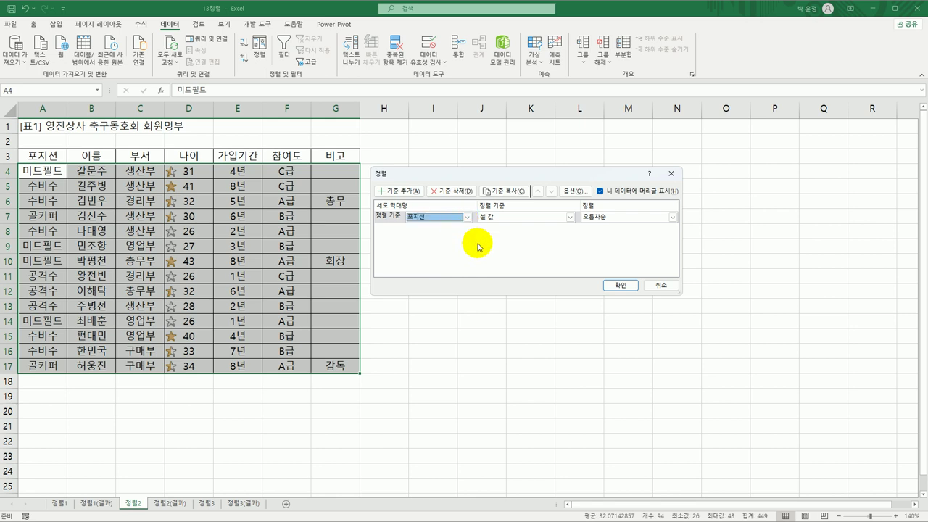
{"action": "left_click", "coordinate": [511, 221]}
{"action": "left_click", "coordinate": [511, 227]}
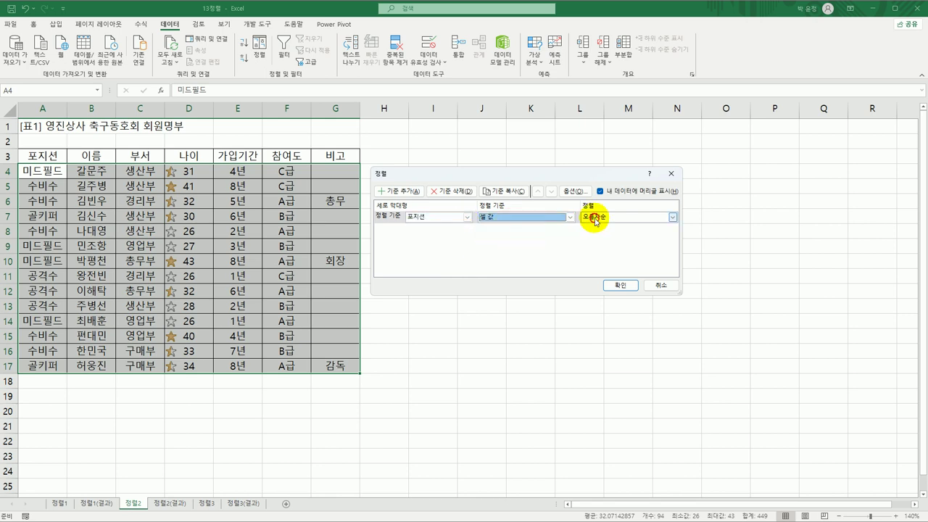
Create a new custom list with the entries 공격수, 골키퍼, 미드필드, 수비수 for the 포지션 sort order
{"action": "left_click", "coordinate": [602, 217]}
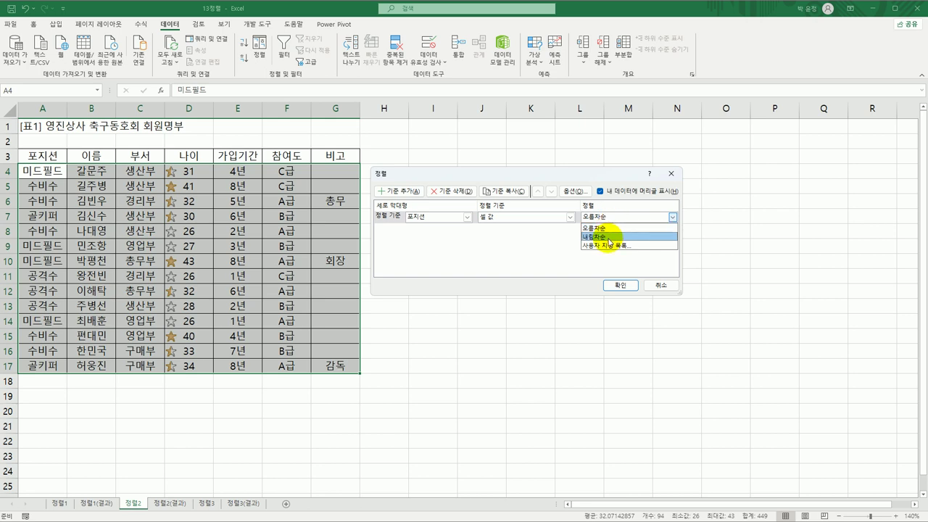
{"action": "left_click", "coordinate": [613, 246]}
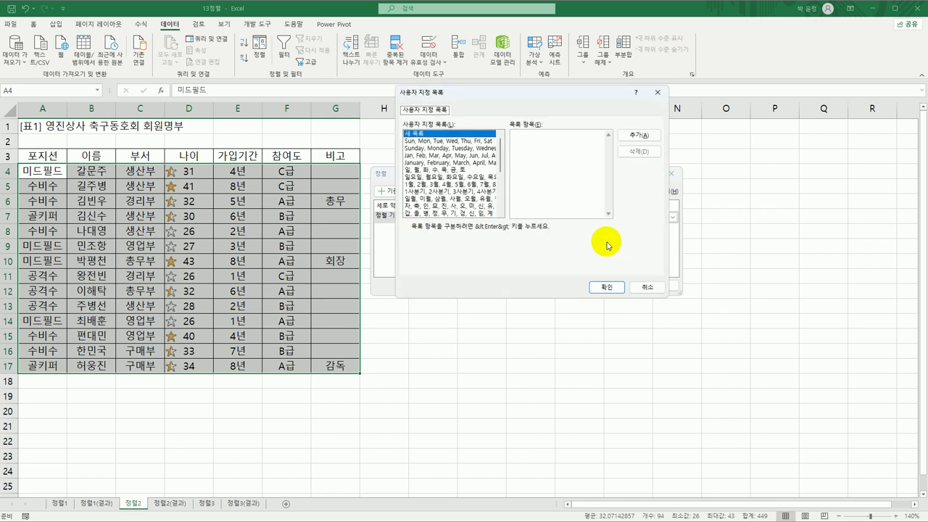
{"action": "left_click", "coordinate": [585, 191]}
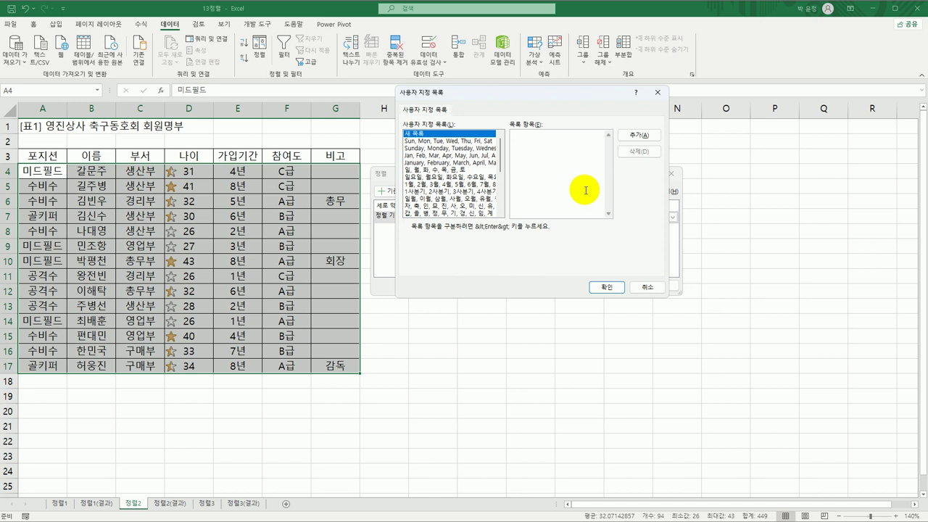
{"action": "type", "text": "공격수"}
{"action": "key", "text": "Return"}
{"action": "type", "text": "골키퍼"}
{"action": "key", "text": "Return"}
{"action": "type", "text": "미드필드"}
{"action": "key", "text": "Return"}
{"action": "type", "text": "수비수"}
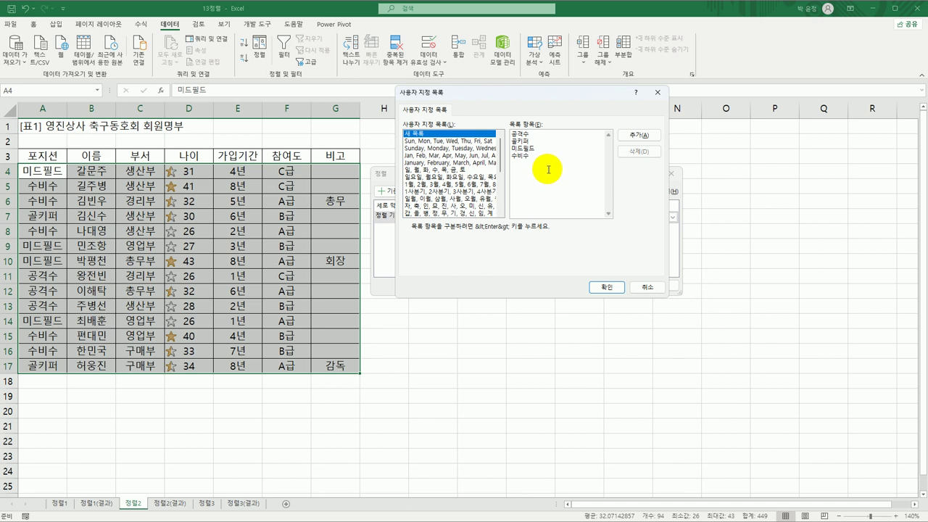
{"action": "left_click", "coordinate": [636, 136]}
Select the custom list 공격수, 골키퍼, 미드필드, 수비수 and apply it as the order of the 포지션 criterion
{"action": "left_click_drag", "start_coordinate": [499, 148], "coordinate": [501, 182]}
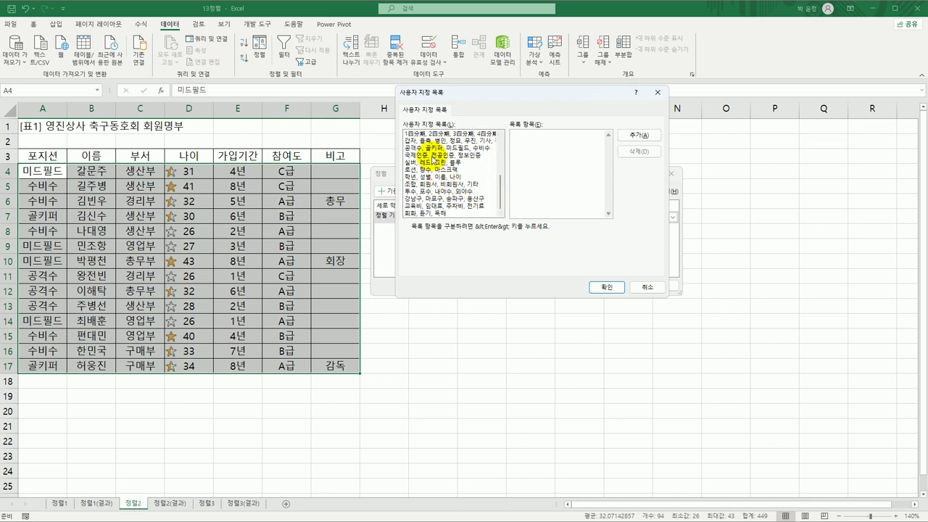
{"action": "left_click", "coordinate": [432, 148]}
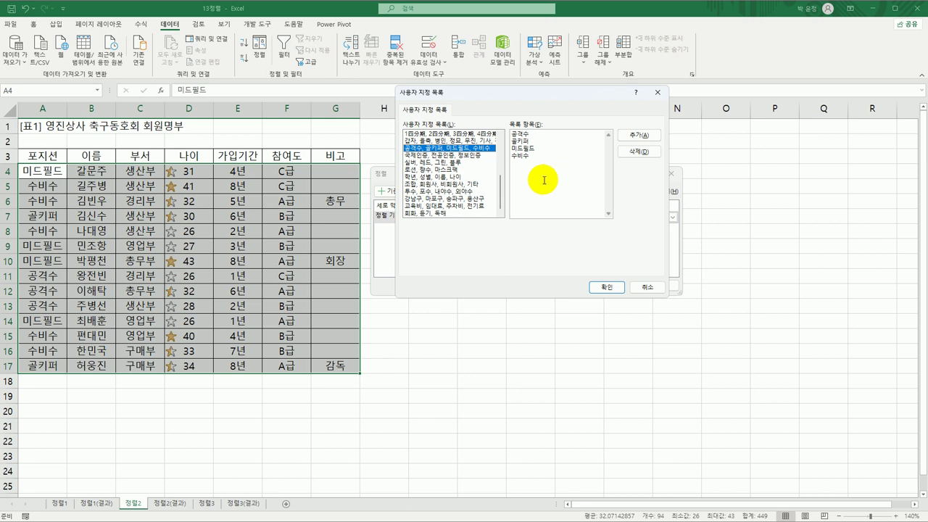
{"action": "left_click", "coordinate": [594, 290]}
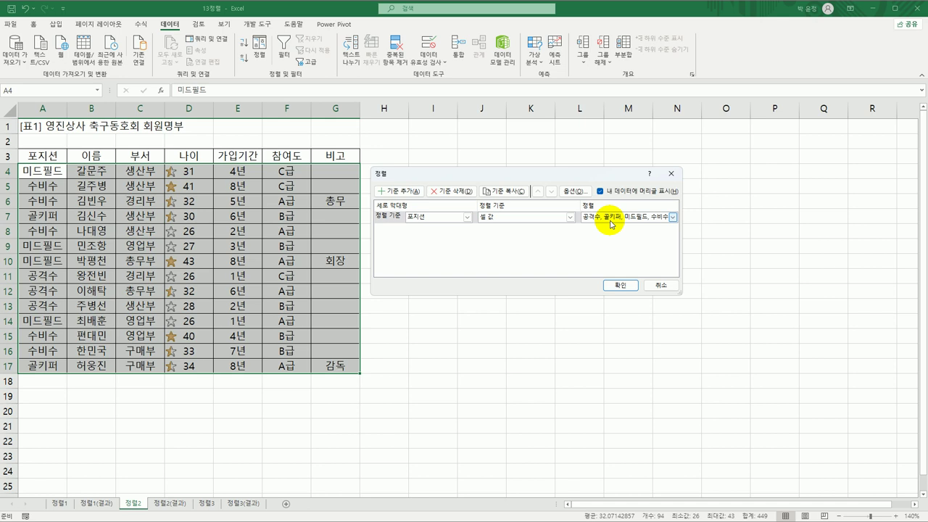
Add a second sort criterion on 나이 by conditional formatting icon, with the filled gold star shown on top
{"action": "left_click", "coordinate": [401, 194]}
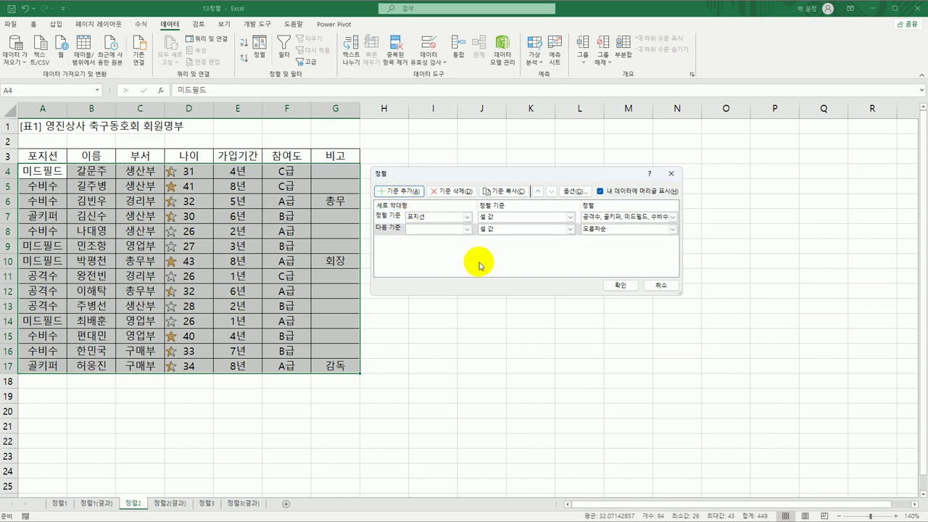
{"action": "left_click", "coordinate": [467, 230]}
{"action": "left_click", "coordinate": [457, 266]}
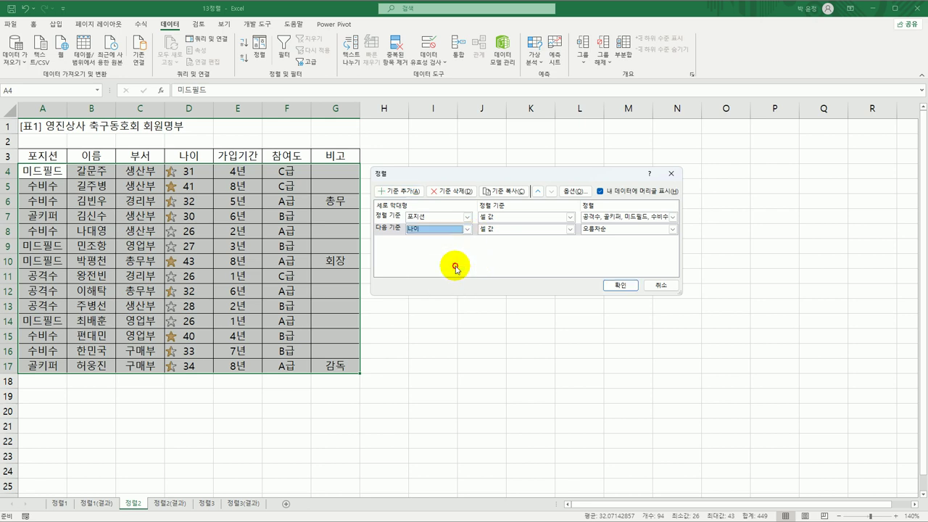
{"action": "left_click", "coordinate": [570, 229]}
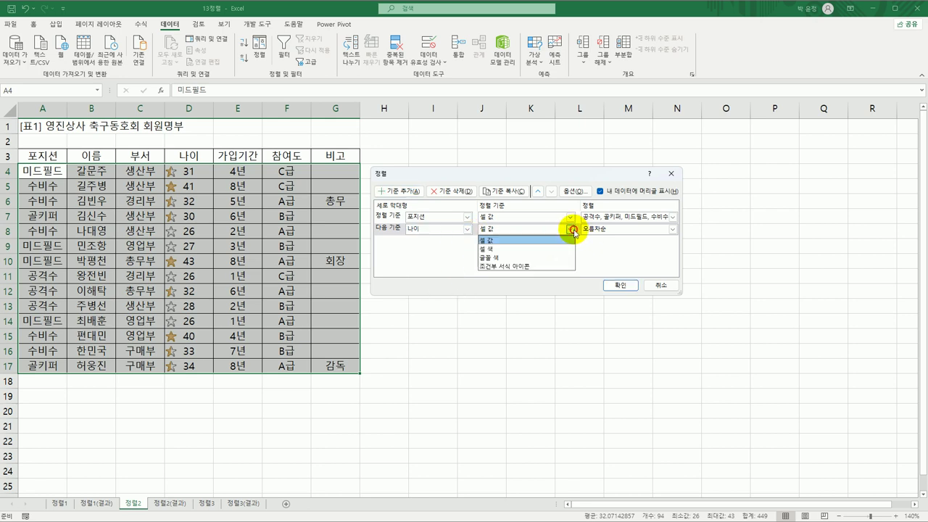
{"action": "left_click", "coordinate": [543, 266]}
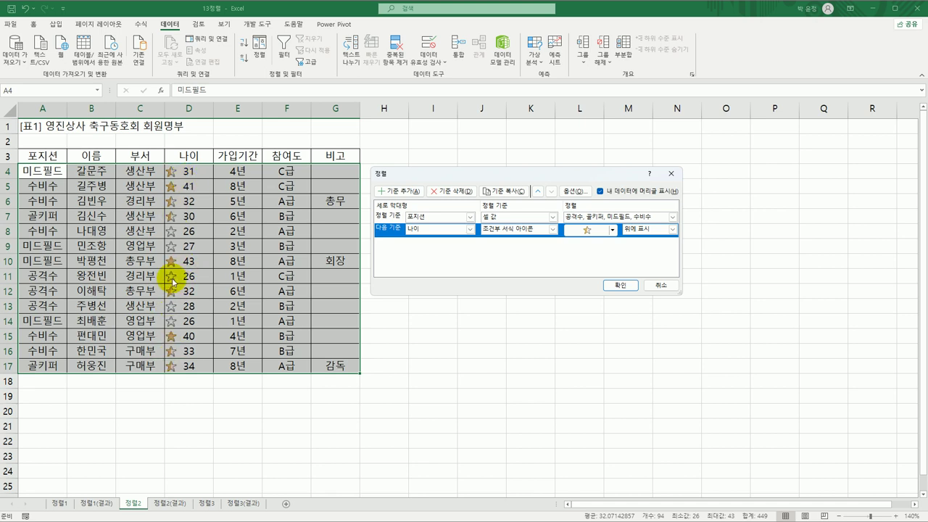
{"action": "left_click", "coordinate": [613, 230]}
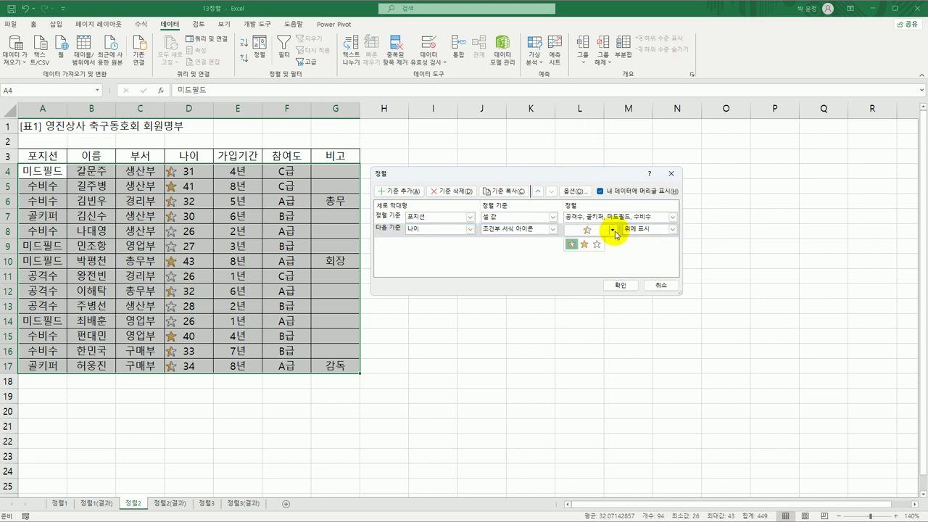
{"action": "left_click", "coordinate": [584, 247]}
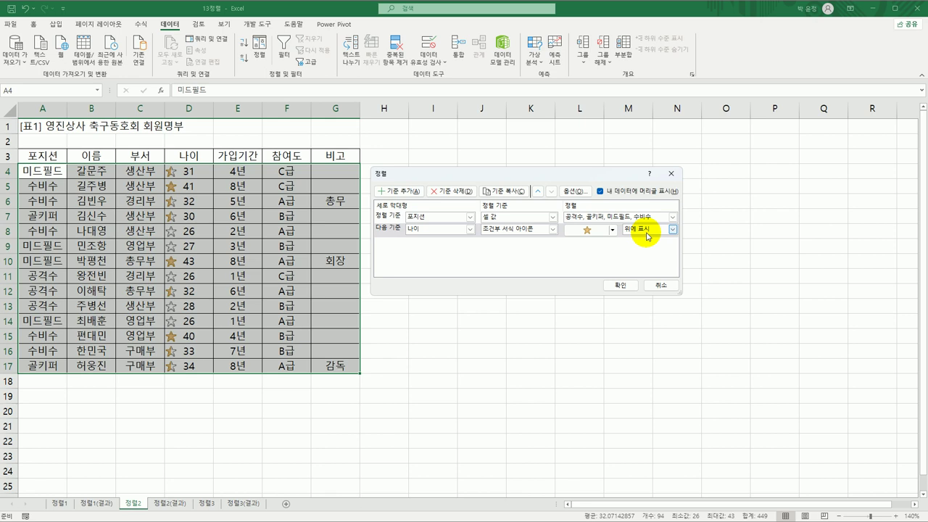
Add a third sort criterion on 나이 by conditional formatting icon, with the silver star shown at the bottom, and apply the sort
{"action": "left_click", "coordinate": [397, 191]}
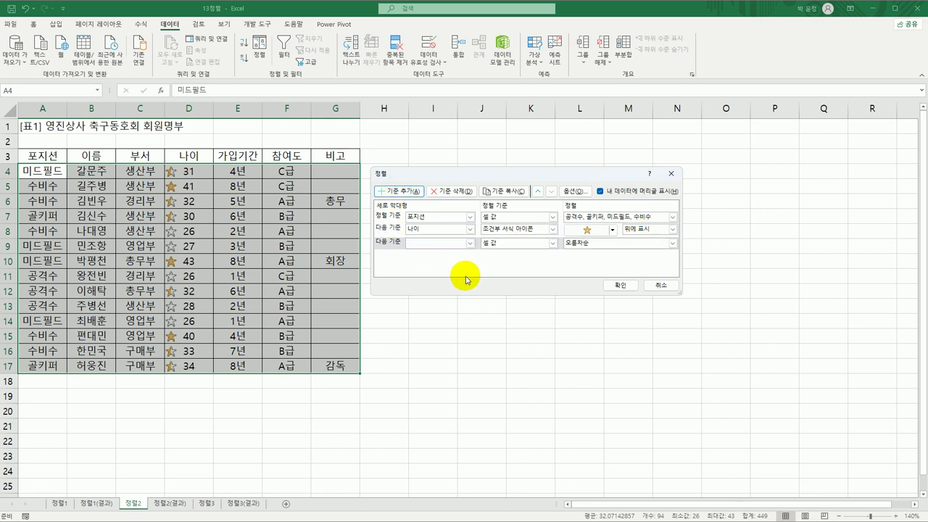
{"action": "left_click", "coordinate": [470, 243]}
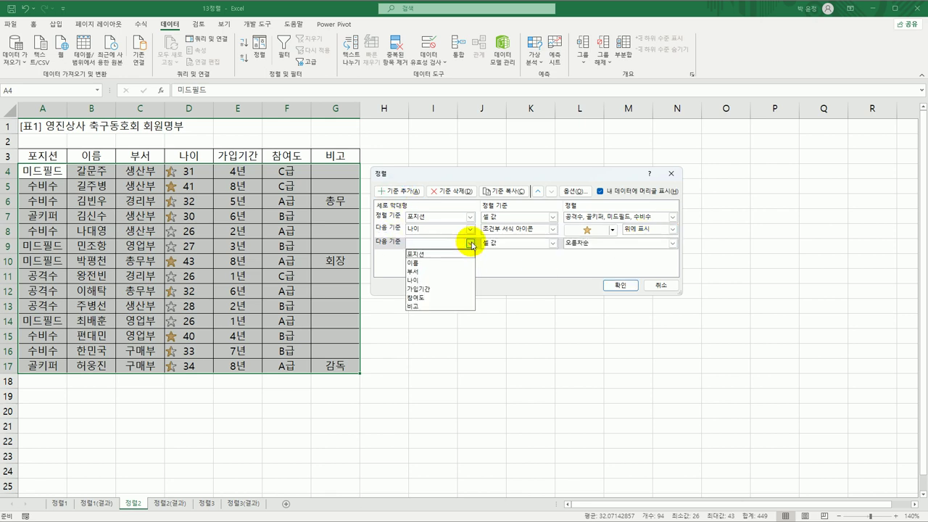
{"action": "left_click", "coordinate": [437, 280]}
{"action": "left_click", "coordinate": [551, 243]}
{"action": "left_click", "coordinate": [529, 280]}
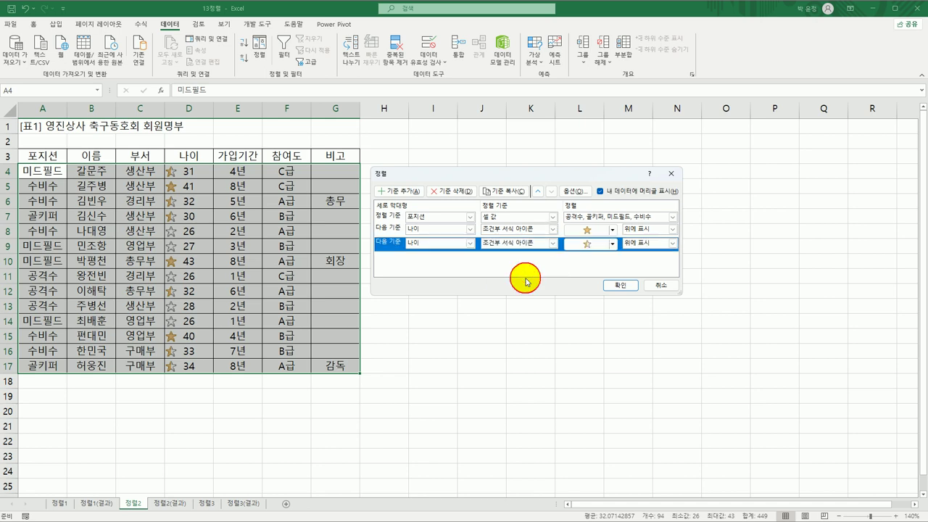
{"action": "left_click", "coordinate": [612, 244]}
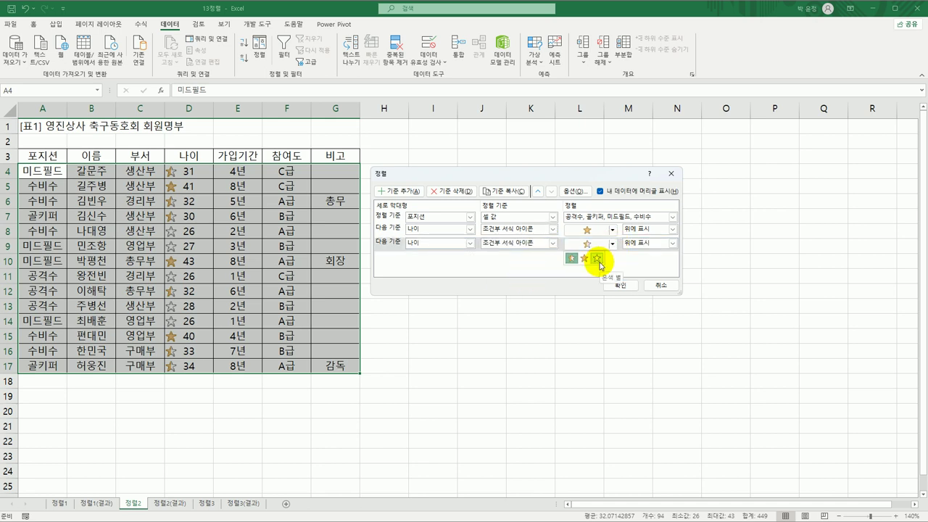
{"action": "left_click", "coordinate": [597, 259]}
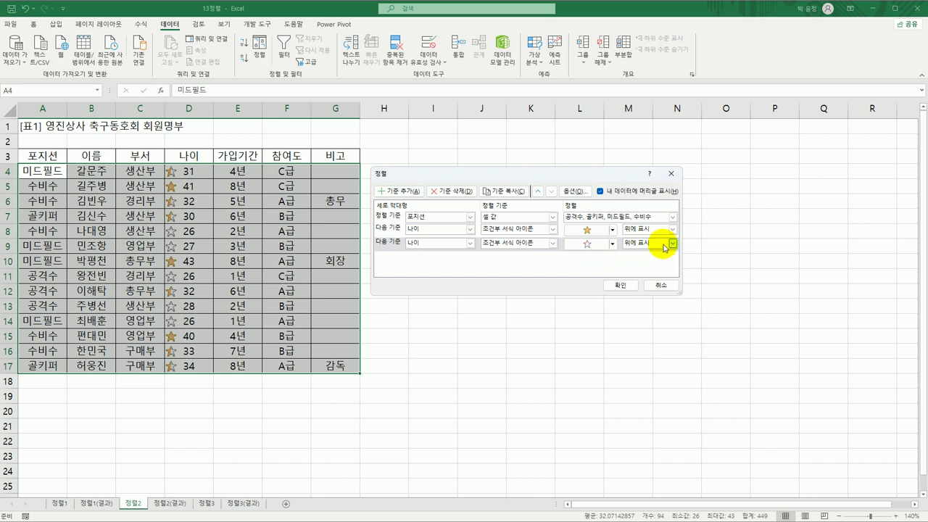
{"action": "left_click", "coordinate": [673, 243]}
{"action": "left_click", "coordinate": [653, 264]}
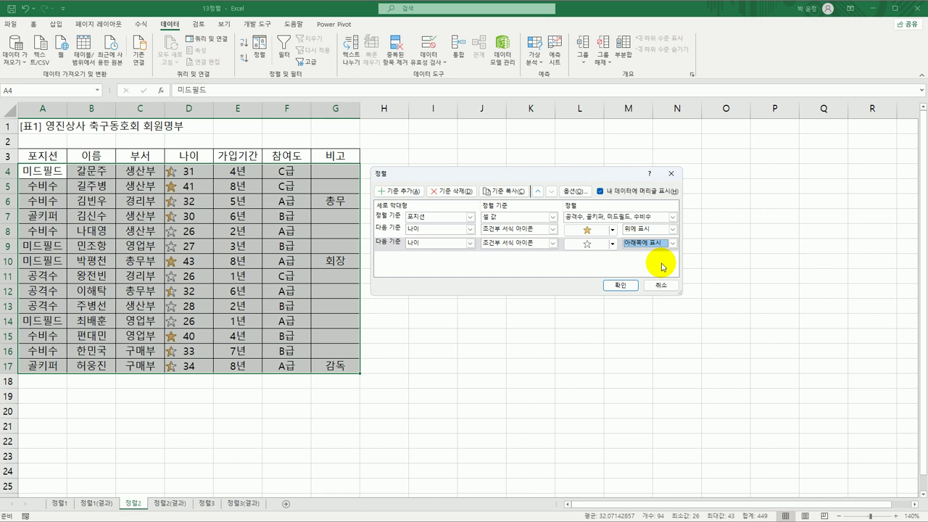
{"action": "left_click", "coordinate": [620, 285]}
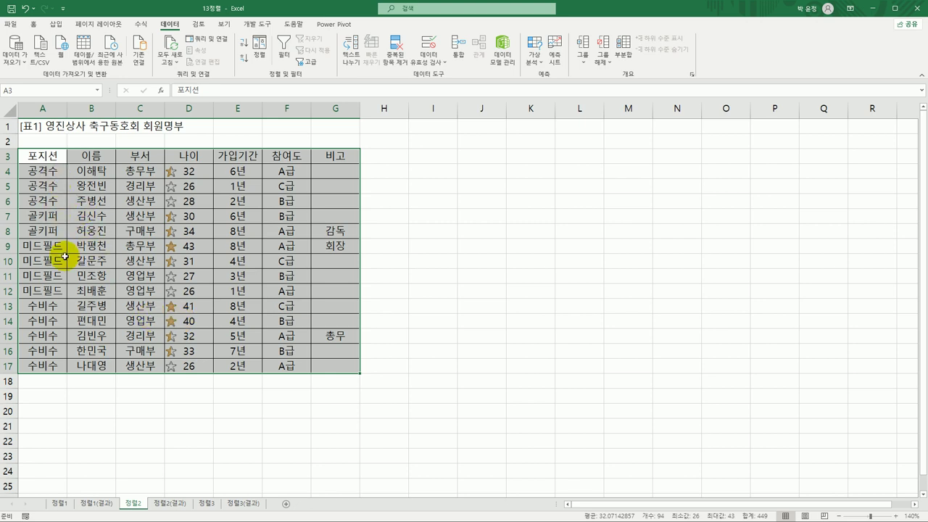
Examine the 포지션 order and the 나이 star icons on the 정렬2 sheet, and compare them with the 정렬2(결과) sheet
{"action": "left_click", "coordinate": [53, 369]}
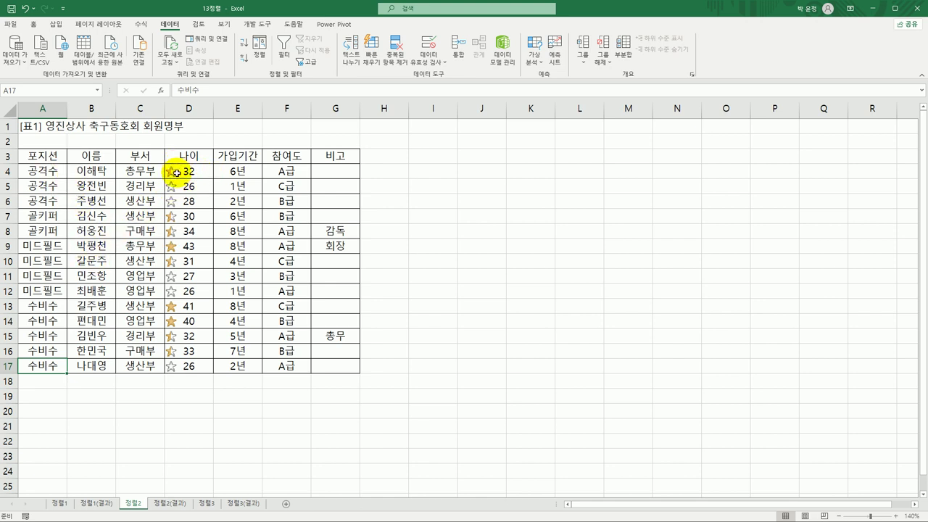
{"action": "left_click_drag", "start_coordinate": [177, 187], "coordinate": [182, 201]}
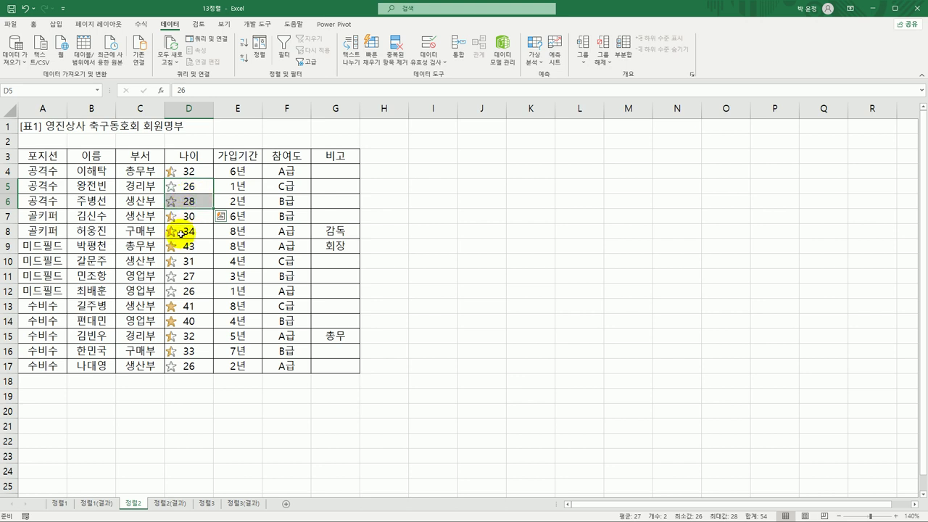
{"action": "left_click_drag", "start_coordinate": [43, 246], "coordinate": [187, 291]}
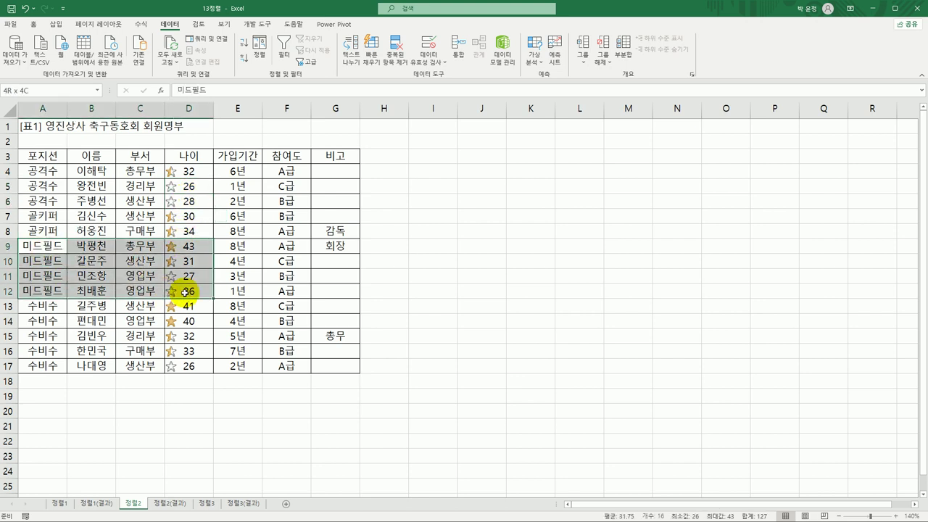
{"action": "left_click", "coordinate": [185, 245]}
{"action": "left_click", "coordinate": [187, 276]}
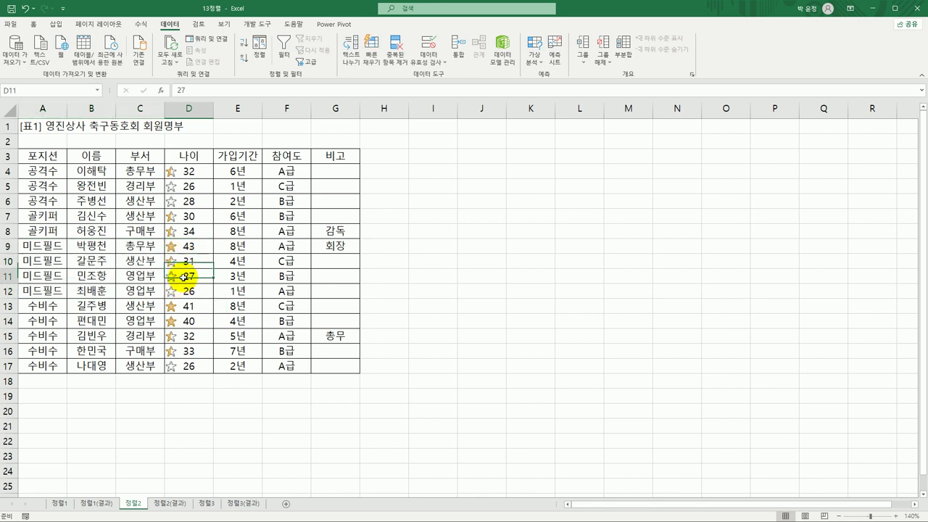
{"action": "left_click_drag", "start_coordinate": [187, 276], "coordinate": [178, 290]}
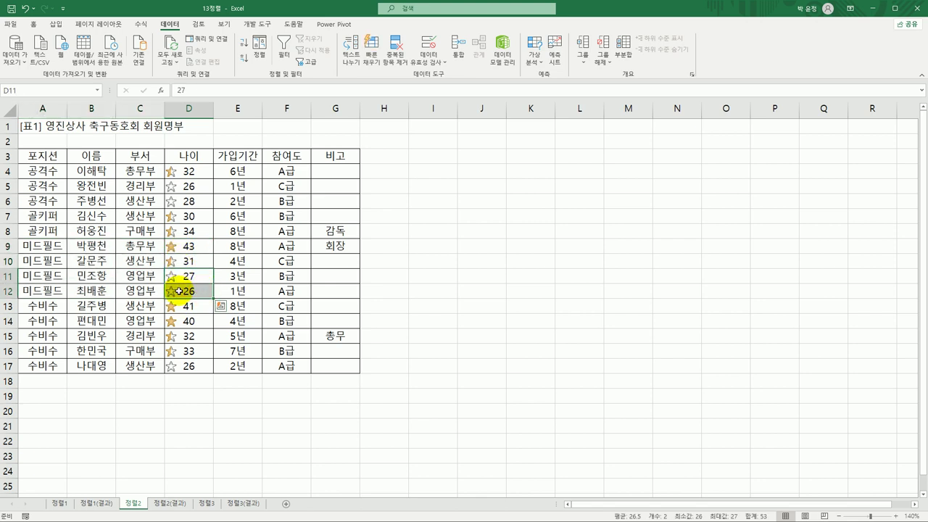
{"action": "left_click", "coordinate": [190, 246]}
{"action": "left_click", "coordinate": [190, 278]}
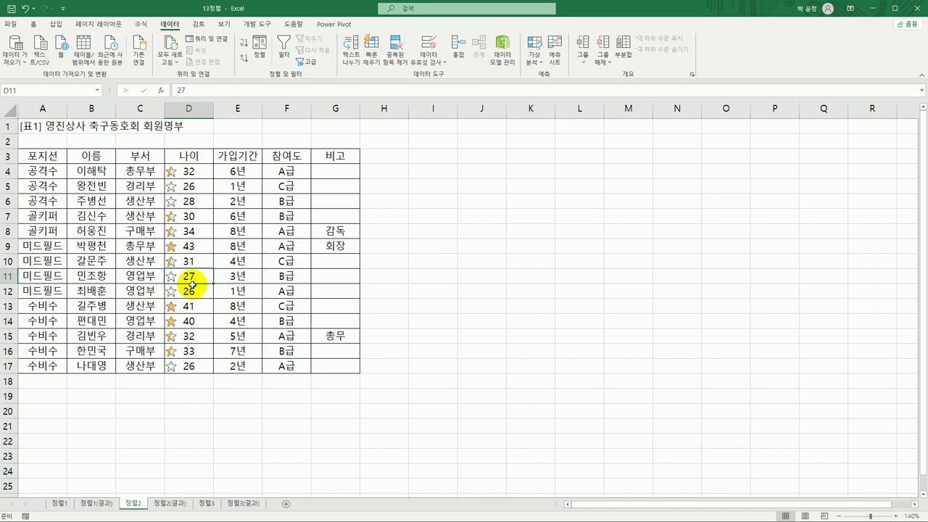
{"action": "left_click", "coordinate": [174, 503]}
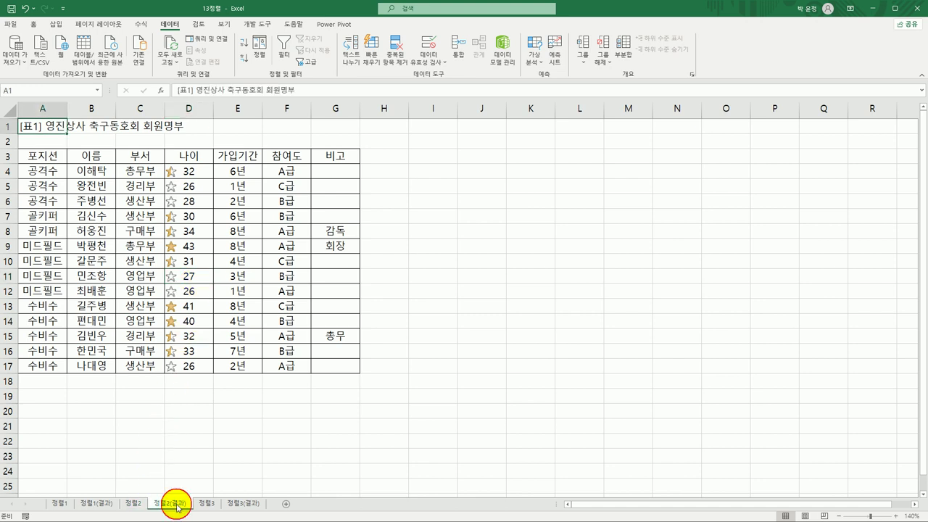
{"action": "left_click", "coordinate": [125, 504]}
{"action": "left_click", "coordinate": [167, 507]}
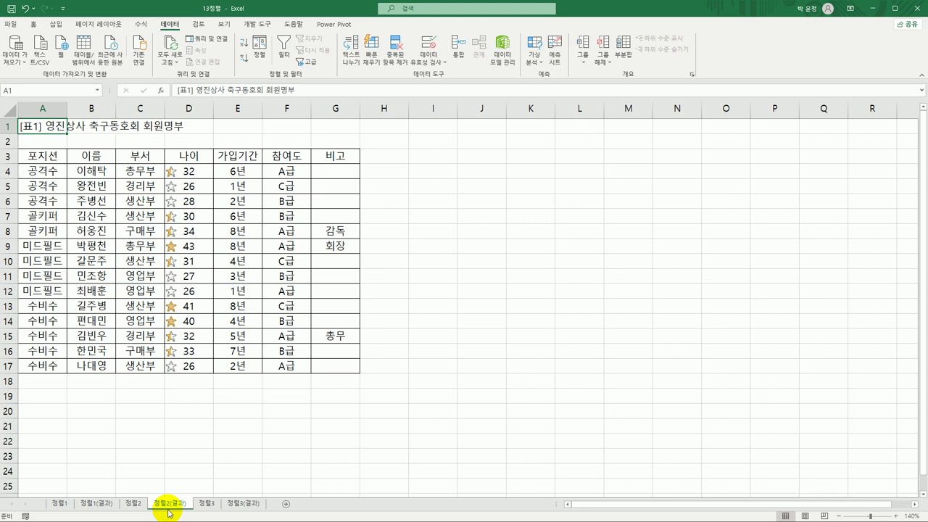
On the 정렬3 sheet, select the 듣기, 독해 and 회화 columns with their headers, range B3:D12
{"action": "left_click", "coordinate": [225, 429]}
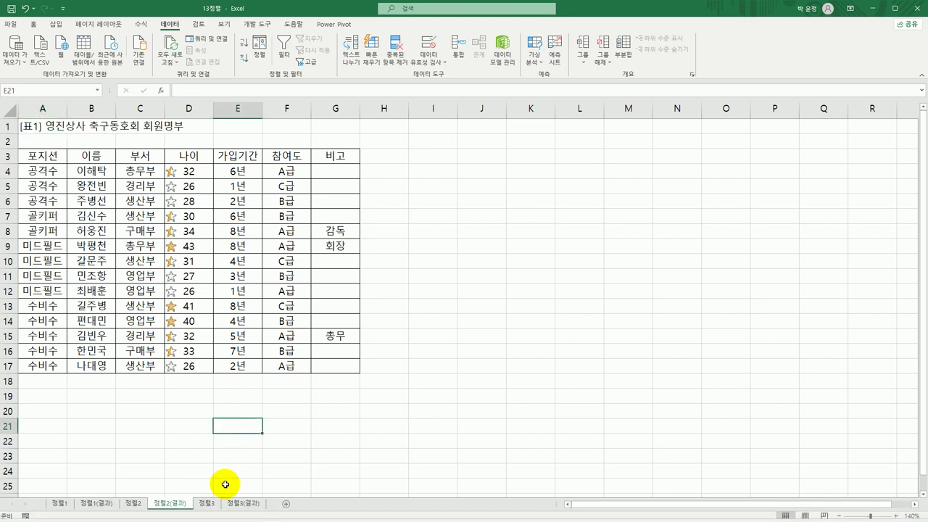
{"action": "left_click", "coordinate": [206, 503]}
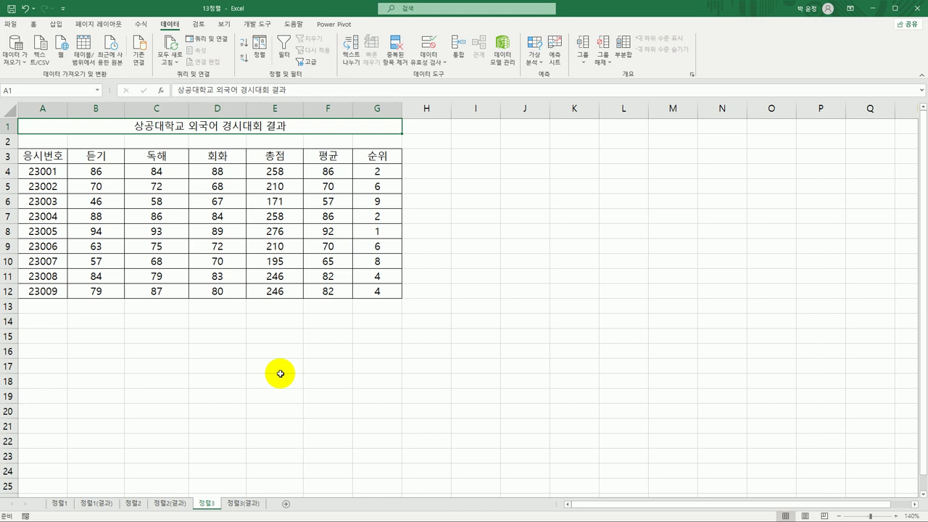
{"action": "left_click", "coordinate": [113, 158]}
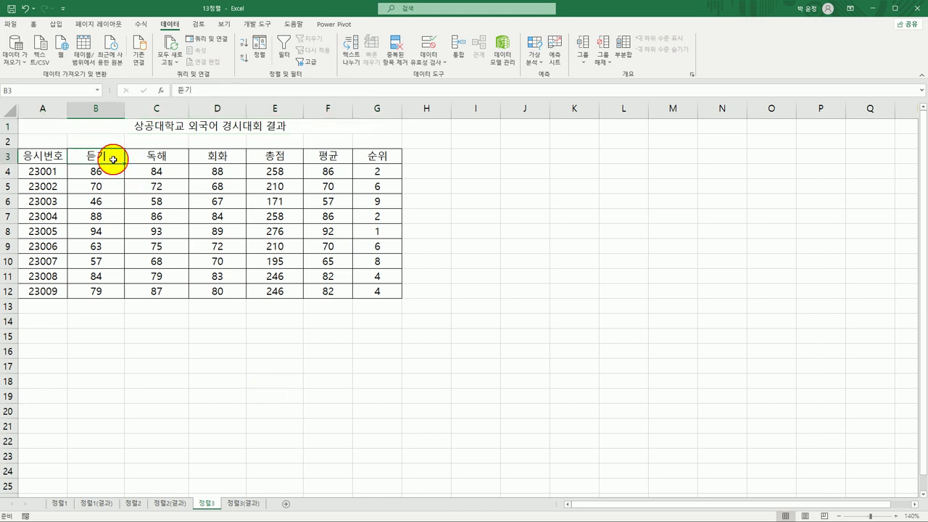
{"action": "left_click_drag", "start_coordinate": [113, 158], "coordinate": [222, 289]}
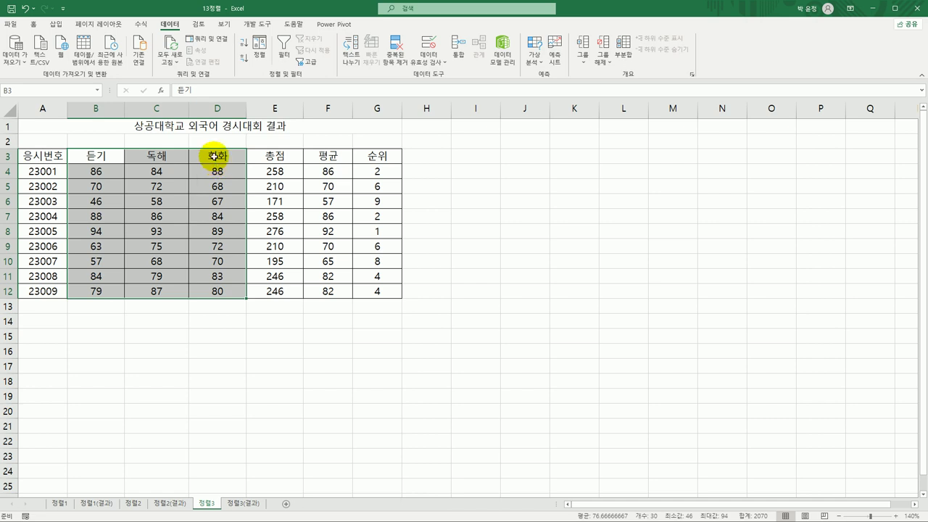
{"action": "left_click_drag", "start_coordinate": [215, 151], "coordinate": [210, 289]}
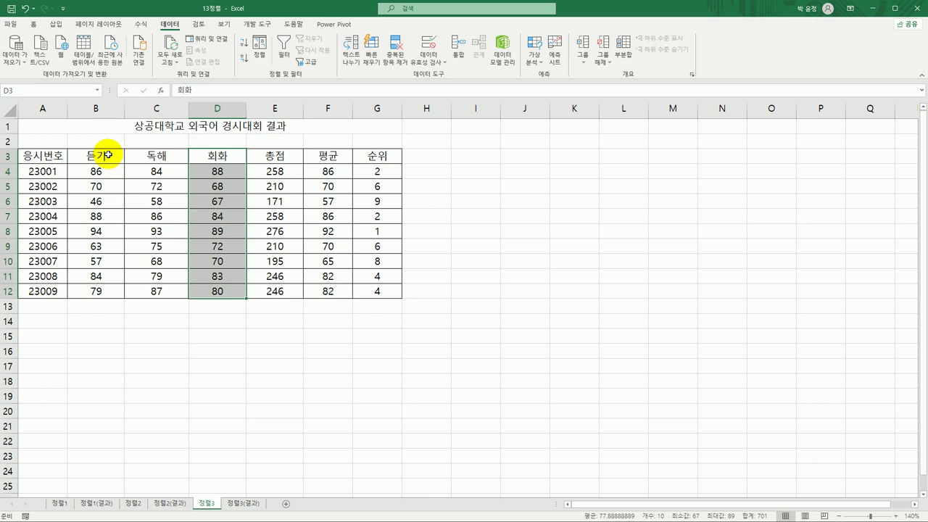
{"action": "left_click_drag", "start_coordinate": [107, 154], "coordinate": [217, 287]}
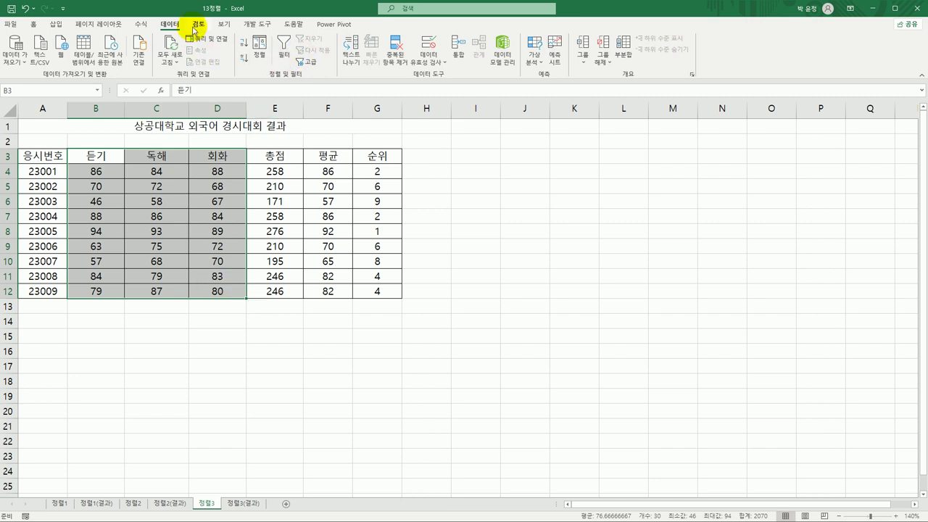
Start a custom sort of the selected range, delete its existing criterion and set the sort direction to 왼쪽에서 오른쪽
{"action": "left_click", "coordinate": [259, 49]}
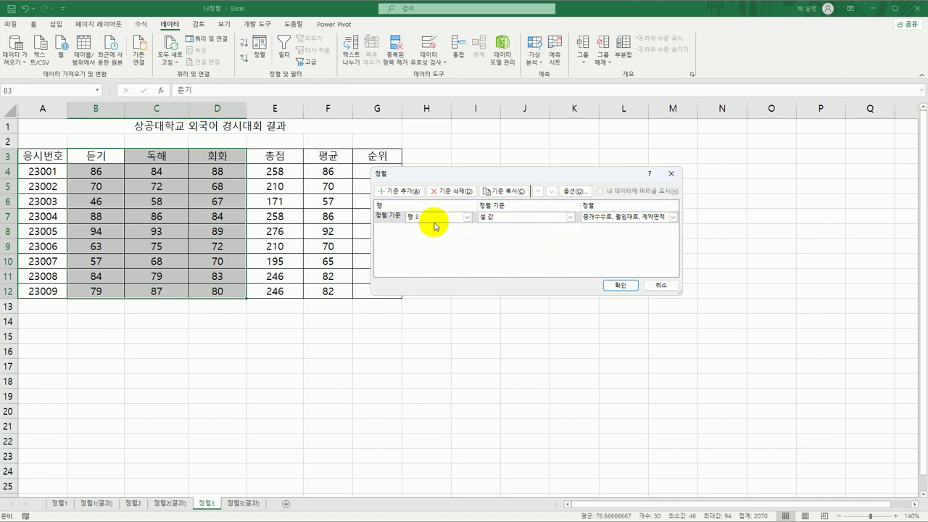
{"action": "left_click", "coordinate": [385, 214]}
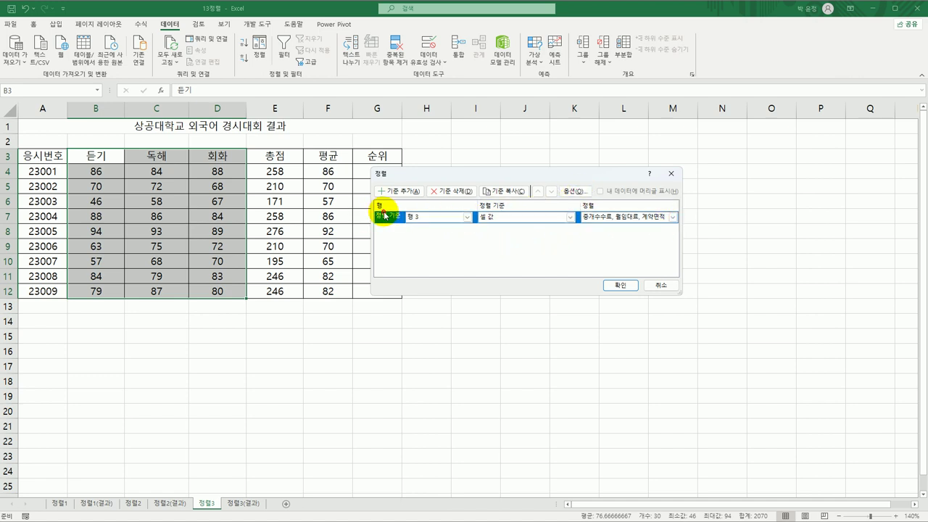
{"action": "left_click", "coordinate": [451, 191]}
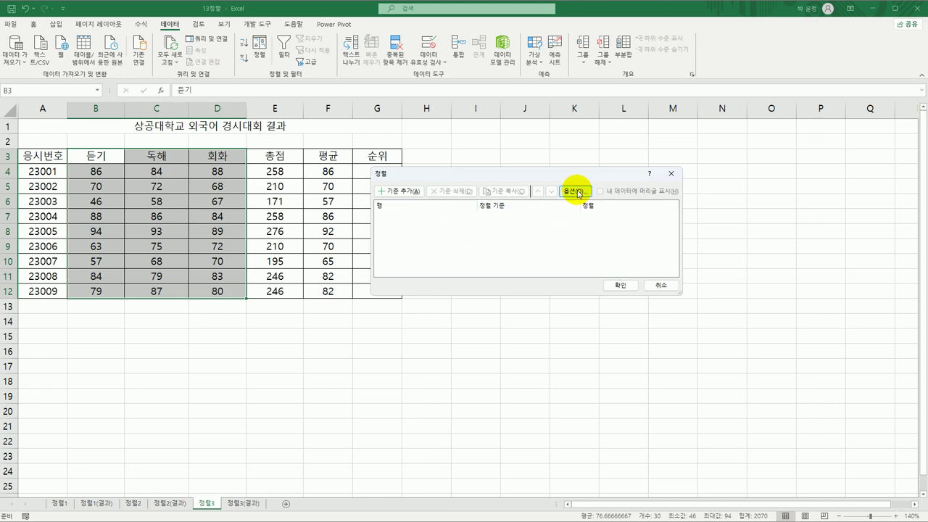
{"action": "left_click", "coordinate": [575, 191]}
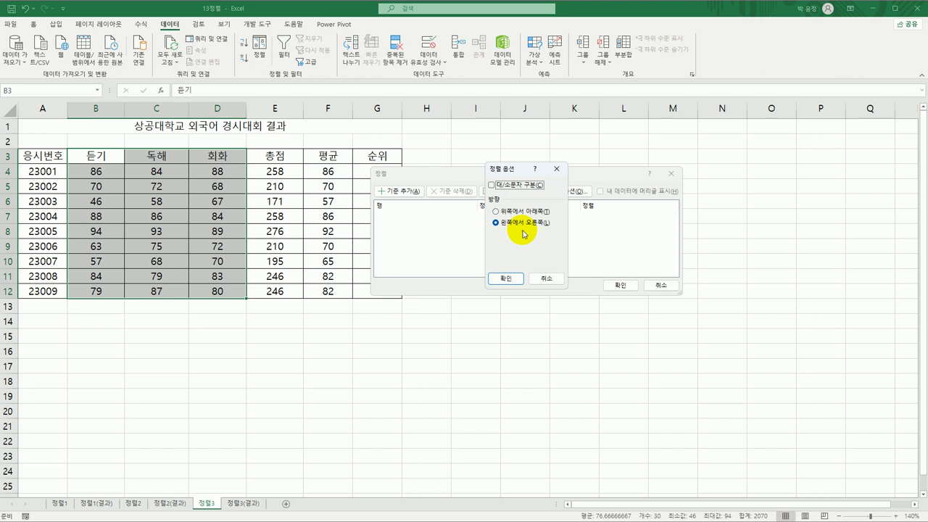
{"action": "left_click", "coordinate": [521, 211]}
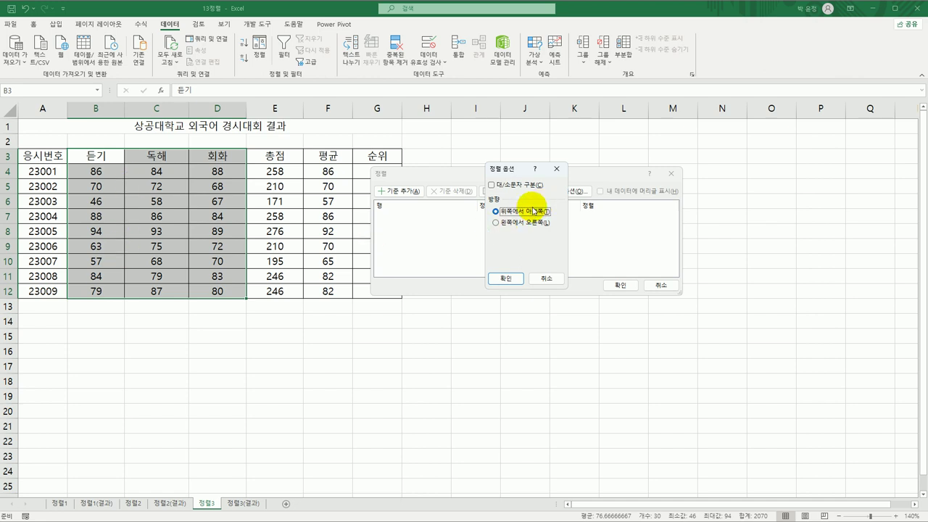
{"action": "left_click", "coordinate": [526, 227]}
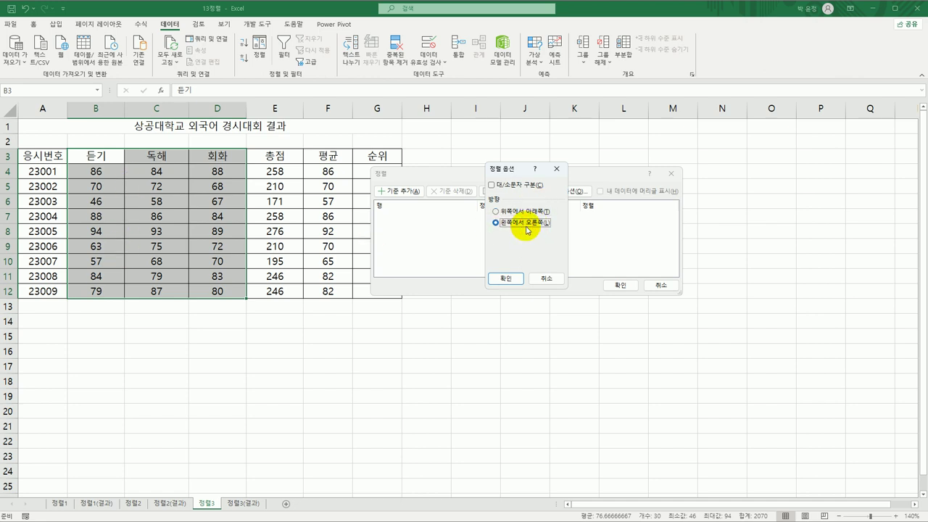
{"action": "left_click", "coordinate": [505, 277]}
Add a sort criterion on 행 3, sorted by 셀 값
{"action": "left_click", "coordinate": [404, 192]}
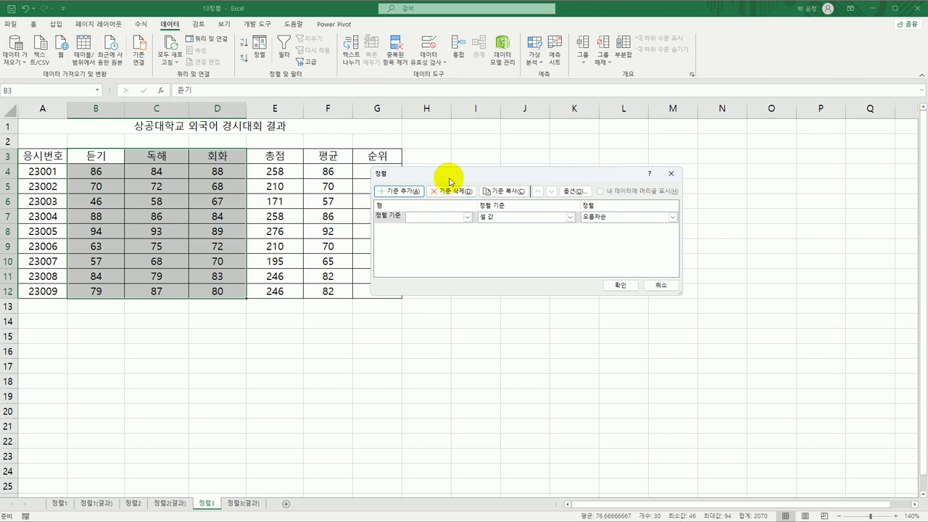
{"action": "left_click_drag", "start_coordinate": [447, 177], "coordinate": [481, 166]}
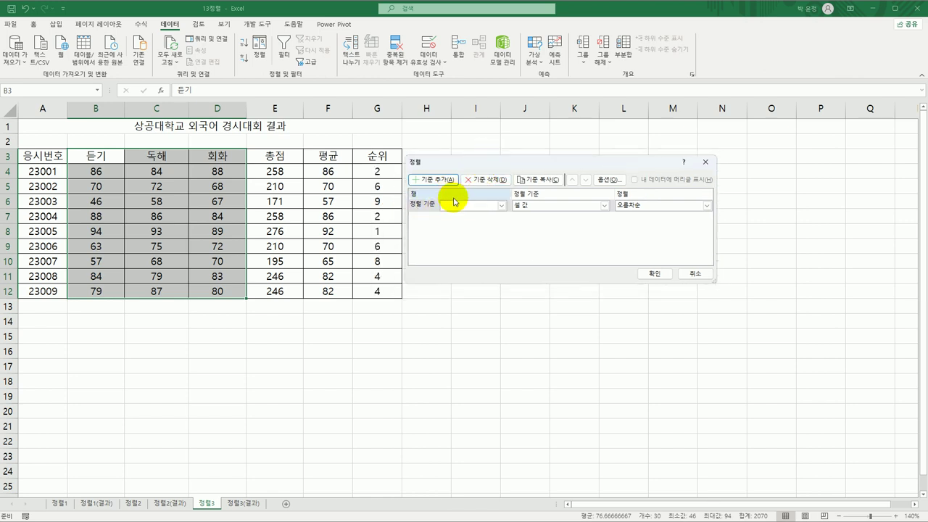
{"action": "left_click", "coordinate": [501, 206]}
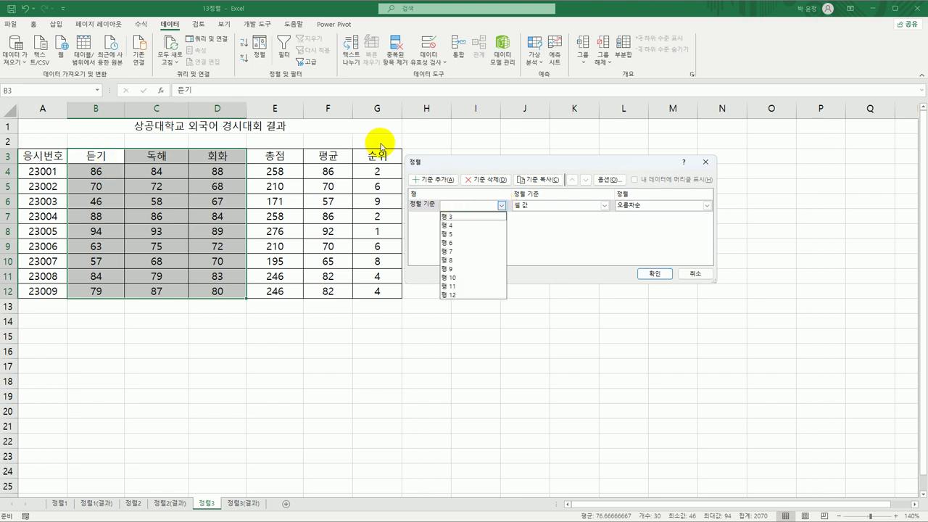
{"action": "left_click", "coordinate": [472, 216]}
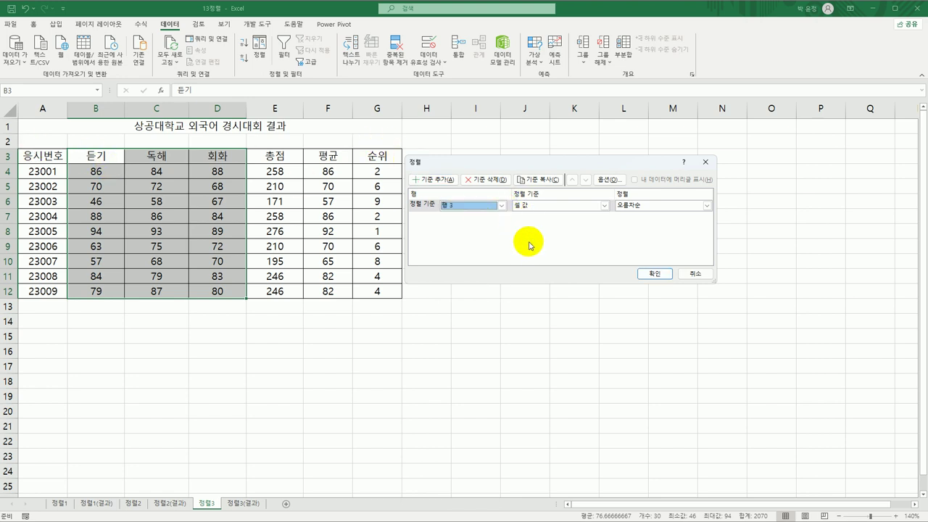
Enter and add a custom list with the items 회화, 듣기, 독해 for the order of the 행 3 criterion
{"action": "left_click", "coordinate": [630, 205]}
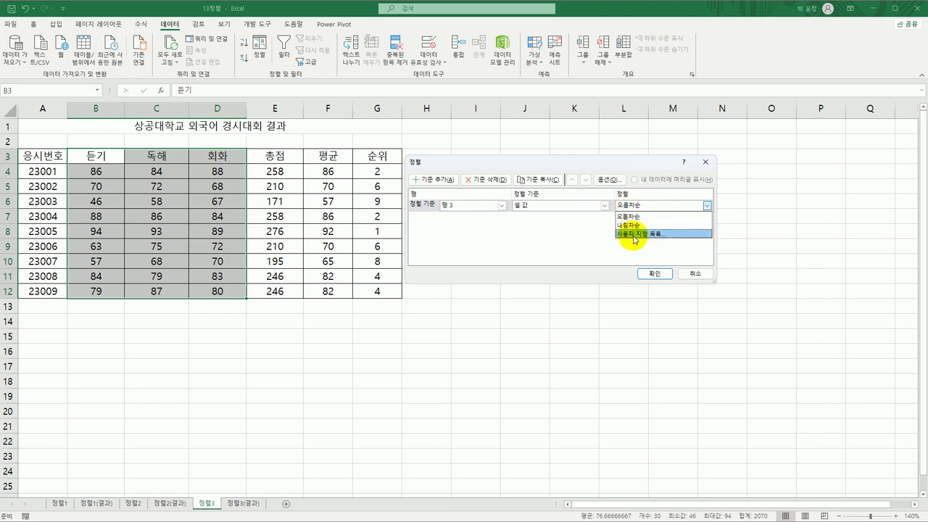
{"action": "left_click", "coordinate": [633, 235]}
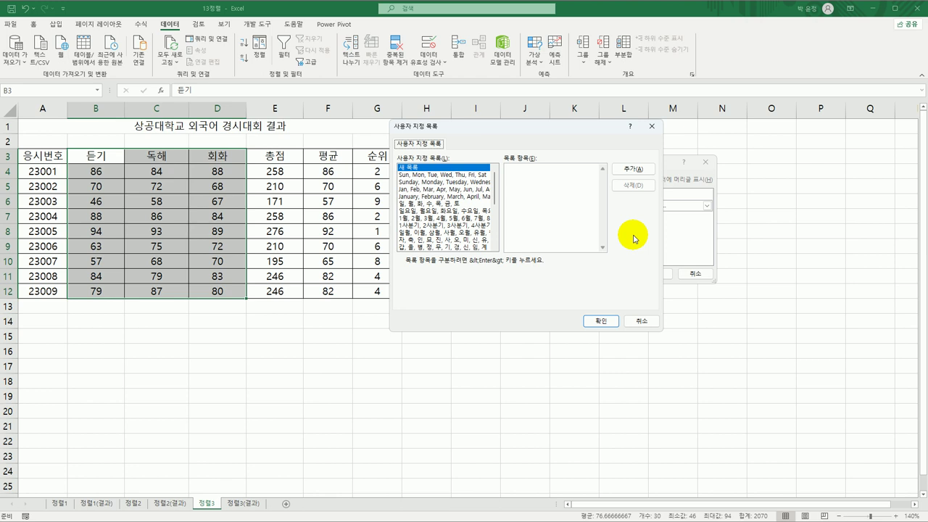
{"action": "left_click", "coordinate": [563, 219]}
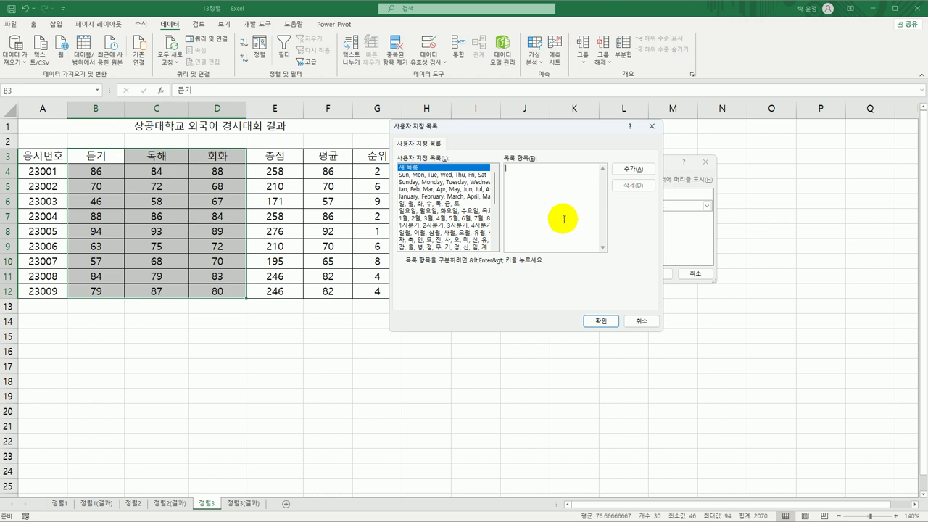
{"action": "type", "text": "회화 듣기"}
{"action": "key", "text": "Return"}
{"action": "type", "text": "독해"}
{"action": "left_click", "coordinate": [630, 169]}
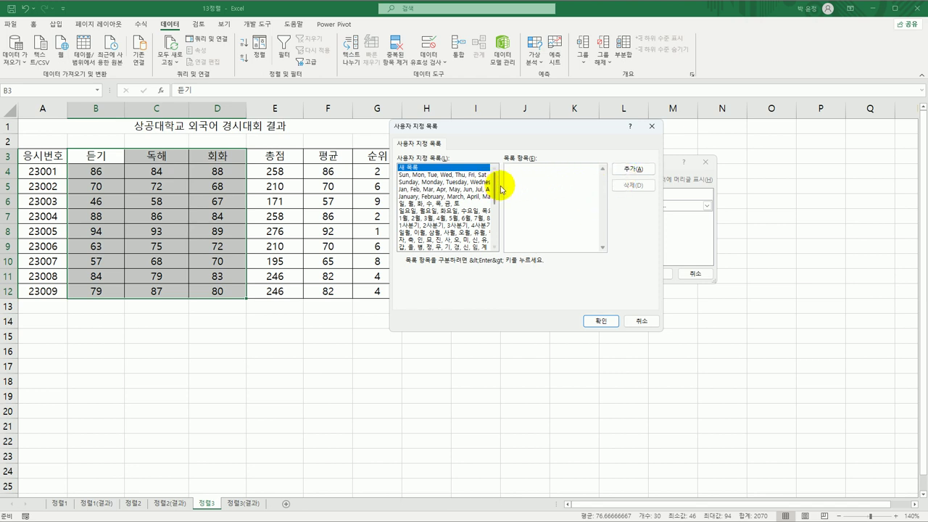
Choose the custom list 회화, 듣기, 독해 as the order of the 행 3 criterion and apply the sort
{"action": "left_click_drag", "start_coordinate": [499, 189], "coordinate": [496, 237]}
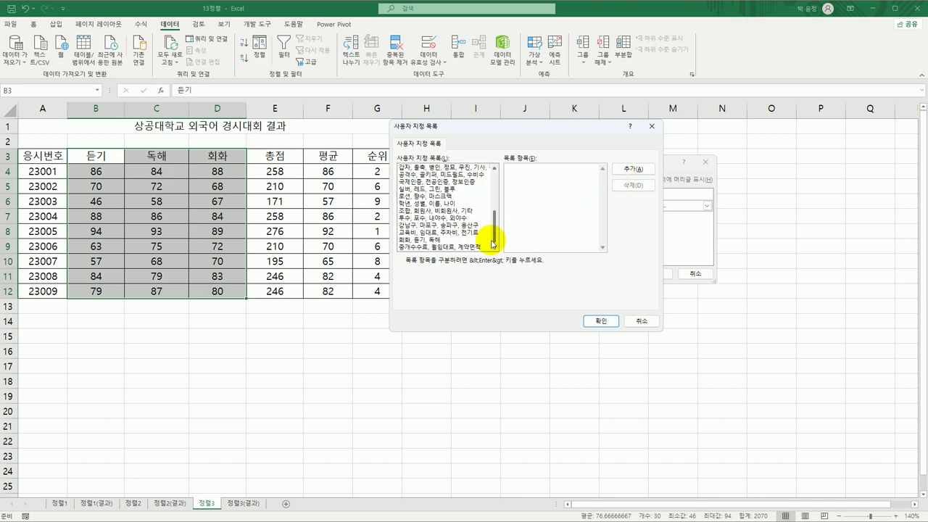
{"action": "left_click", "coordinate": [445, 240]}
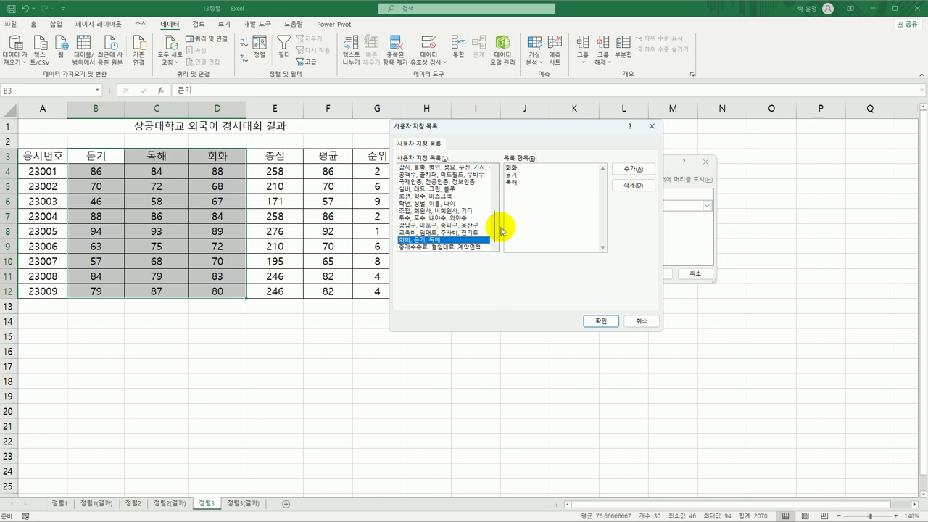
{"action": "left_click", "coordinate": [600, 320]}
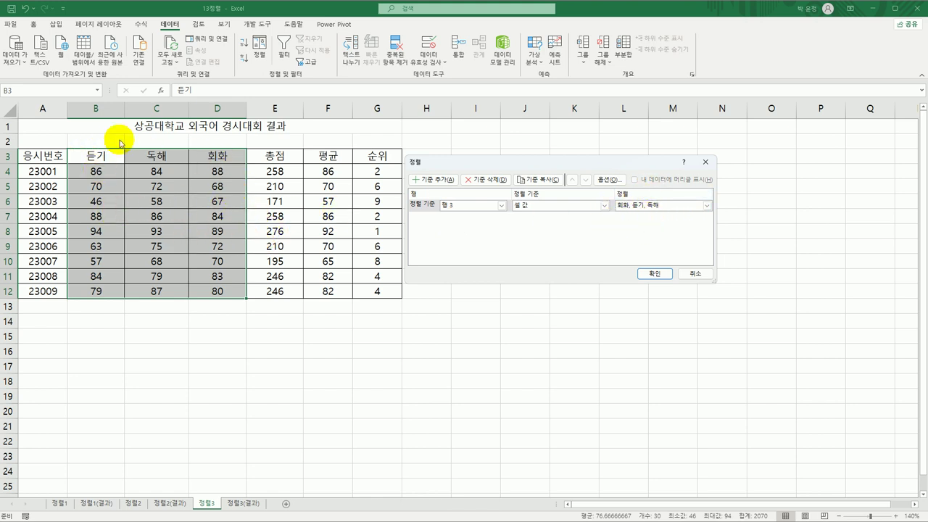
{"action": "left_click", "coordinate": [655, 275]}
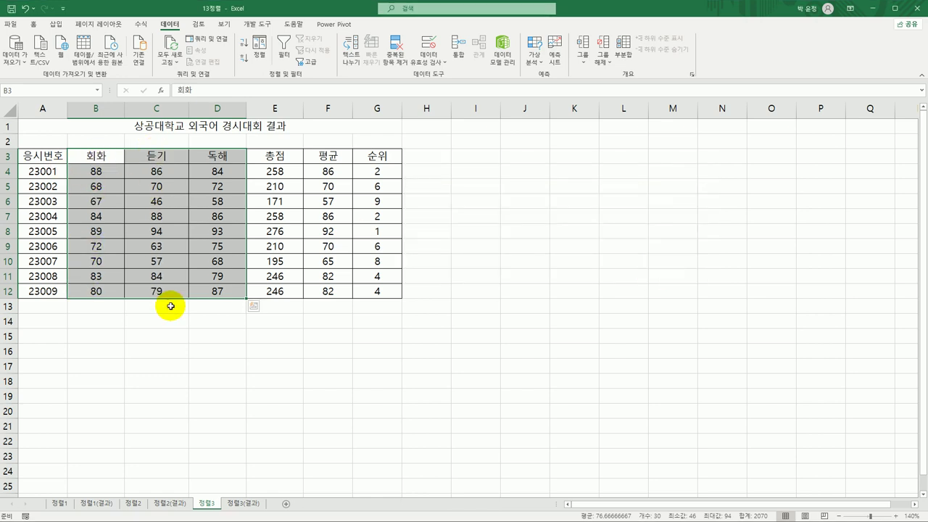
Compare the column order on the 정렬3 sheet with the 정렬3(결과) sheet
{"action": "left_click", "coordinate": [507, 302]}
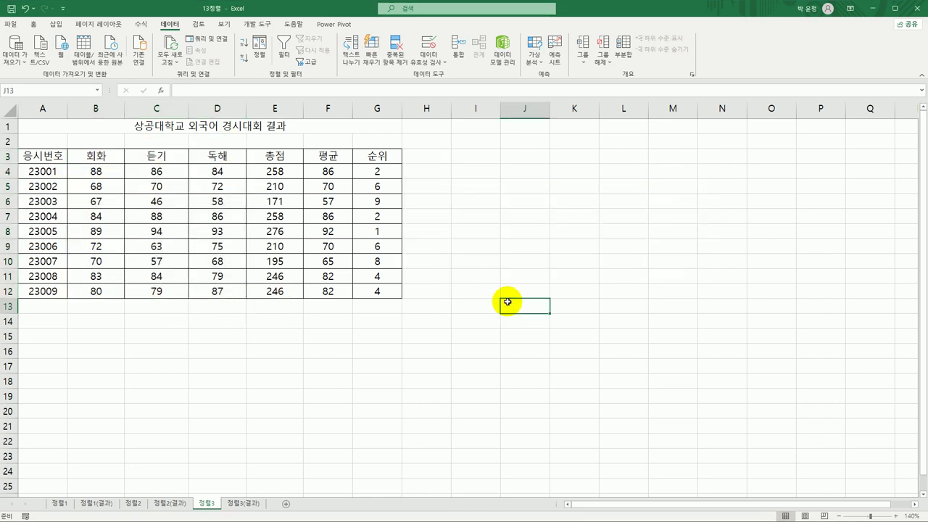
{"action": "left_click", "coordinate": [258, 503]}
{"action": "left_click", "coordinate": [198, 505]}
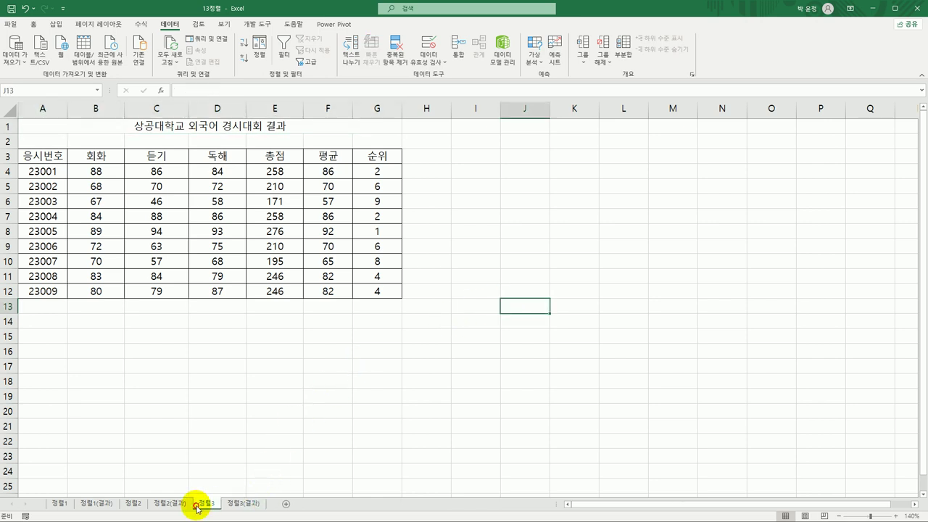
{"action": "left_click", "coordinate": [240, 507]}
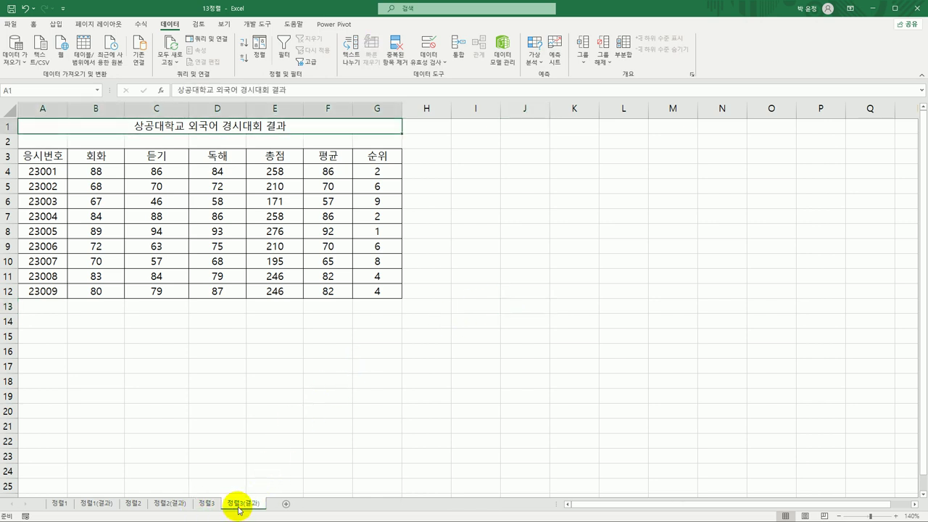